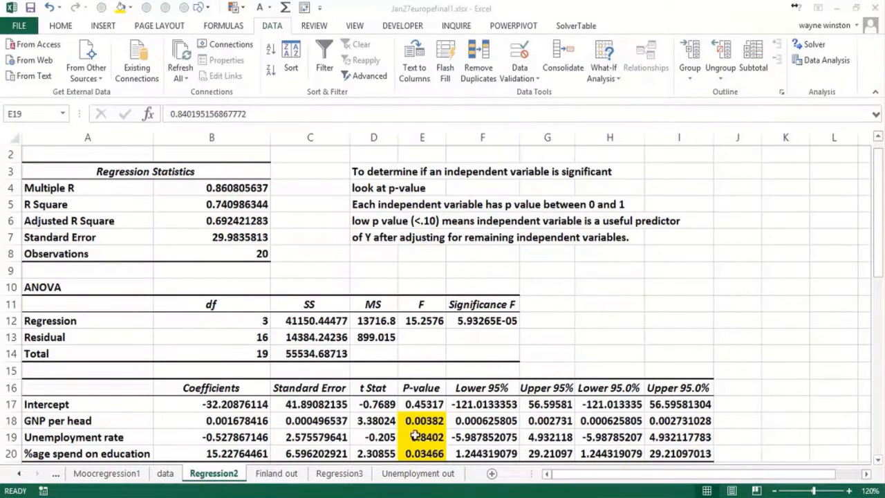
Check the unemployment rate's p-value in the Regression2 sheet and open the Unemployment out sheet's country data.
left_click(414, 435)
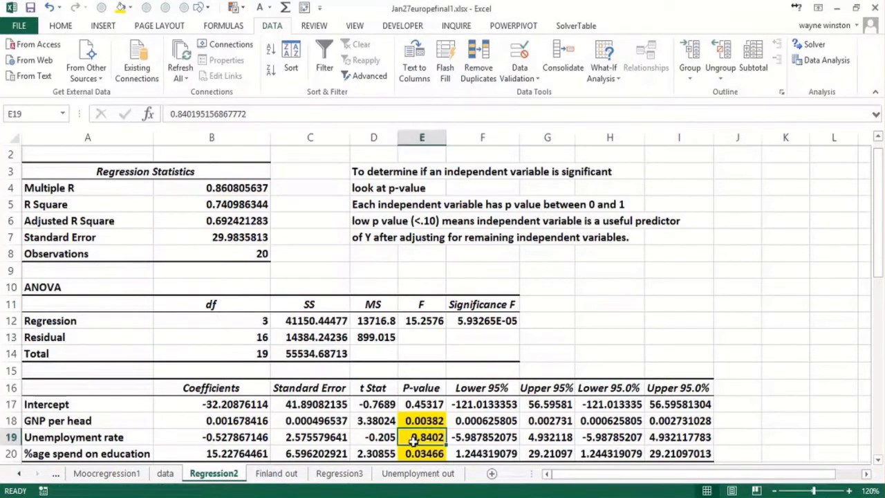
left_click(292, 477)
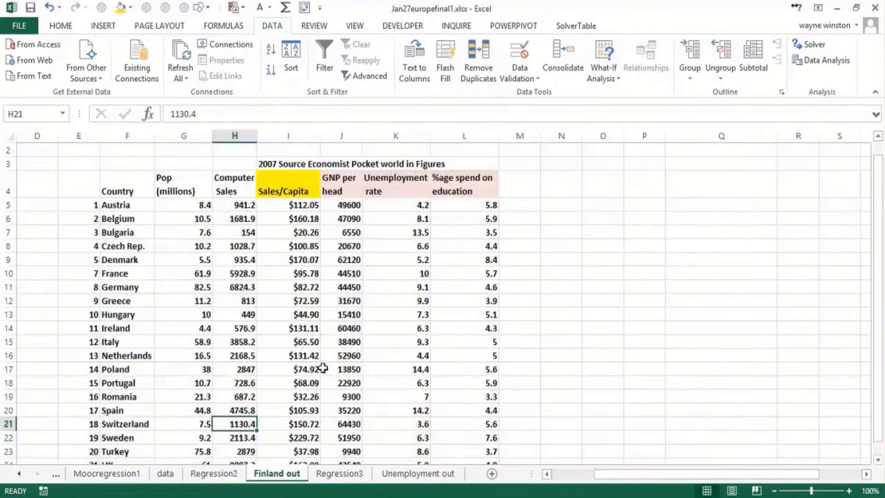
left_click(389, 477)
left_click(341, 242)
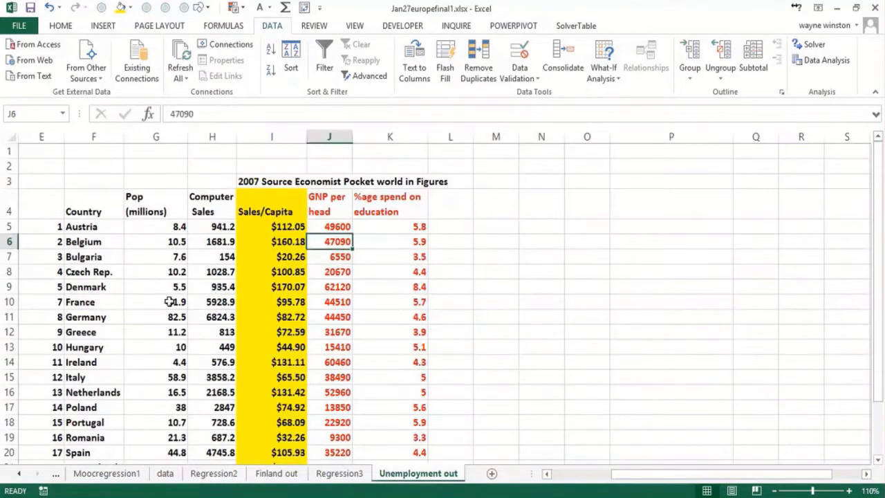
left_click(84, 302)
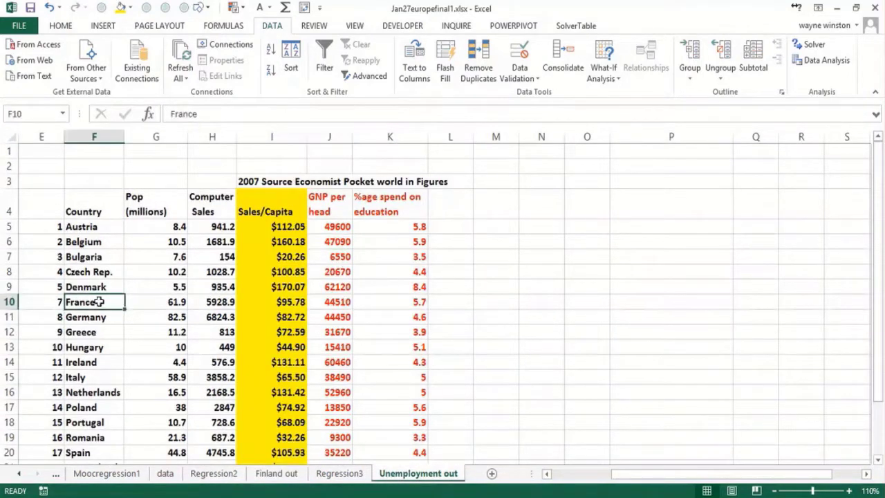
left_click(334, 239)
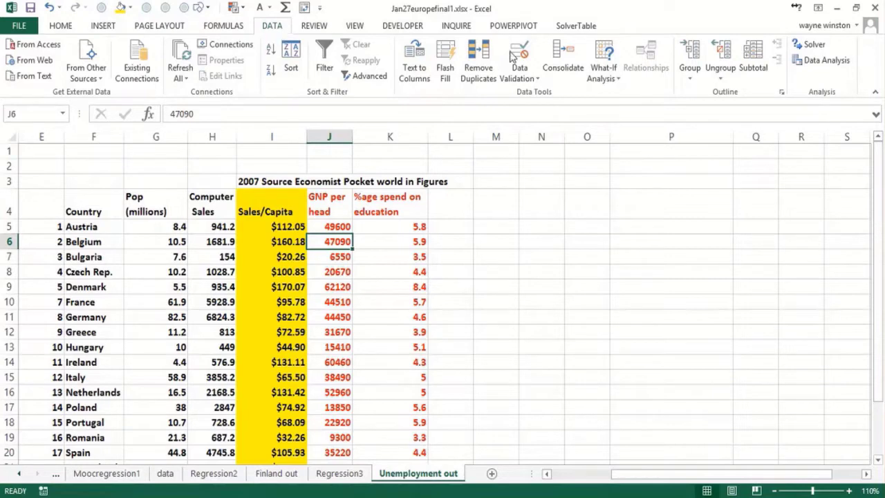
Start a Regression data analysis with the Sales/Capita column, $I$4:$I$24, as the Y range.
left_click(823, 62)
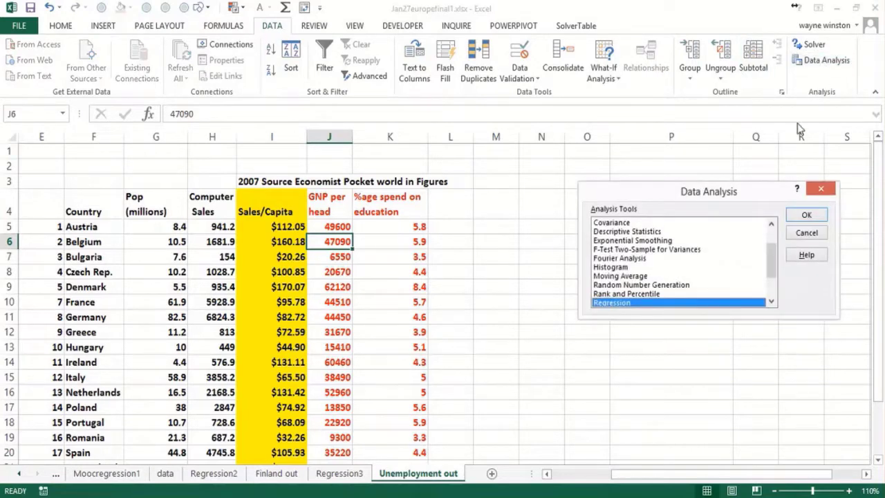
left_click(806, 216)
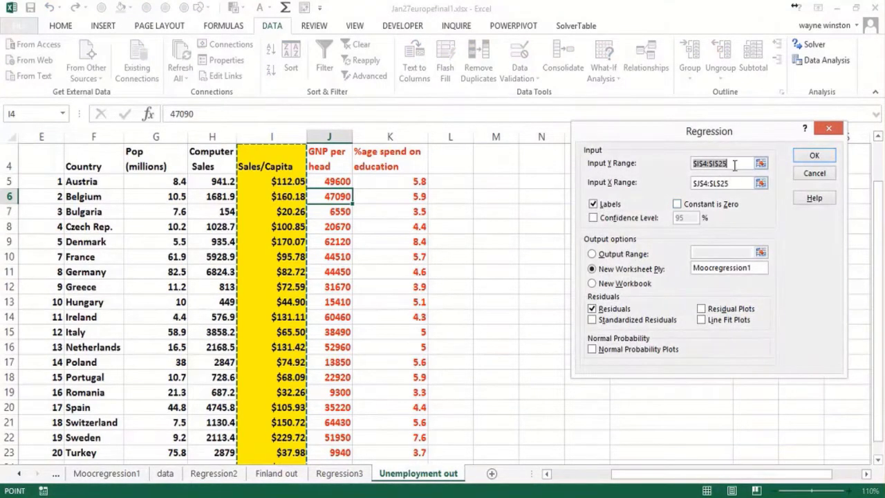
left_click_drag(735, 165, 645, 164)
left_click(292, 166)
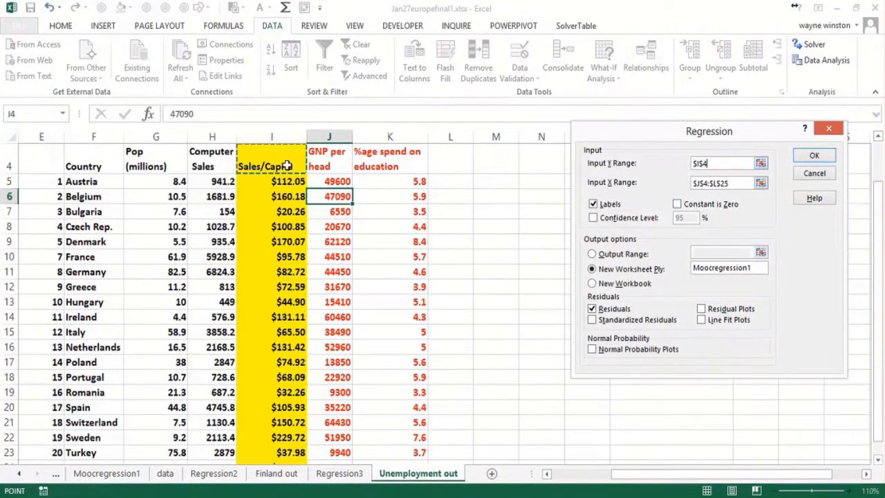
key("ctrl+shift+Down")
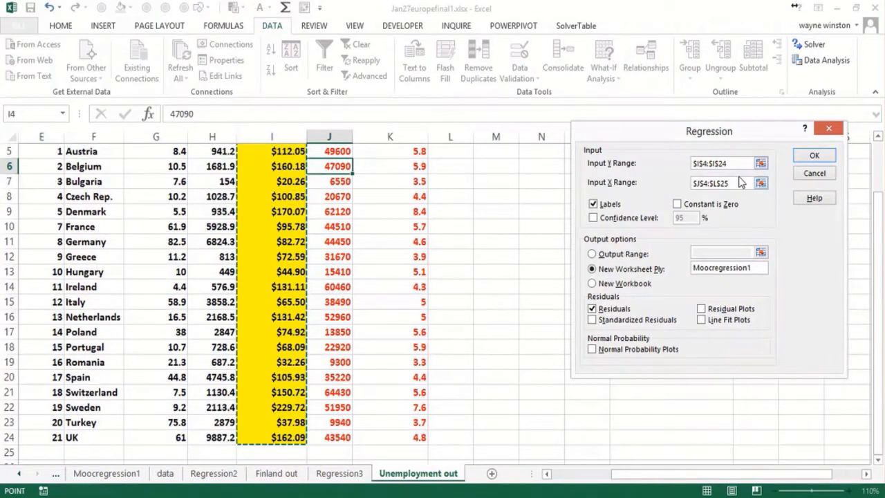
Set the regression's X range to the GNP per head and %age spend on education columns, $J$4:$K$24.
left_click_drag(732, 182, 676, 187)
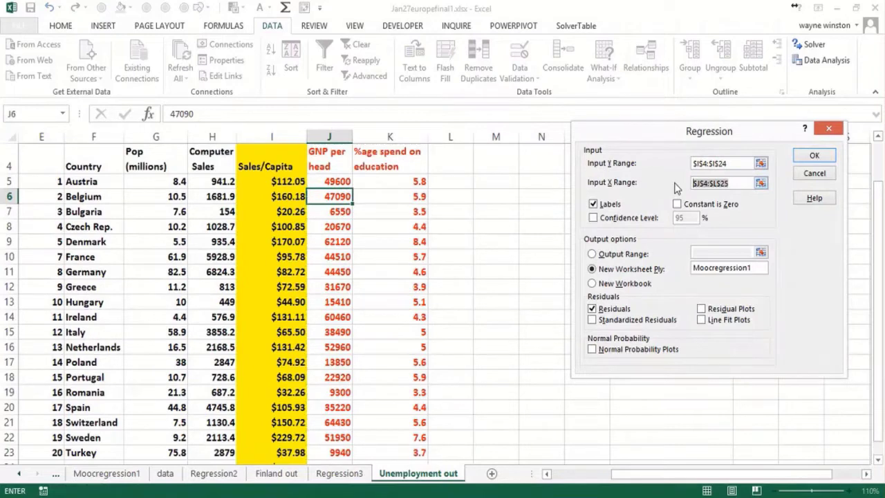
key("Delete")
left_click_drag(332, 167, 396, 173)
key("ctrl+shift+Down")
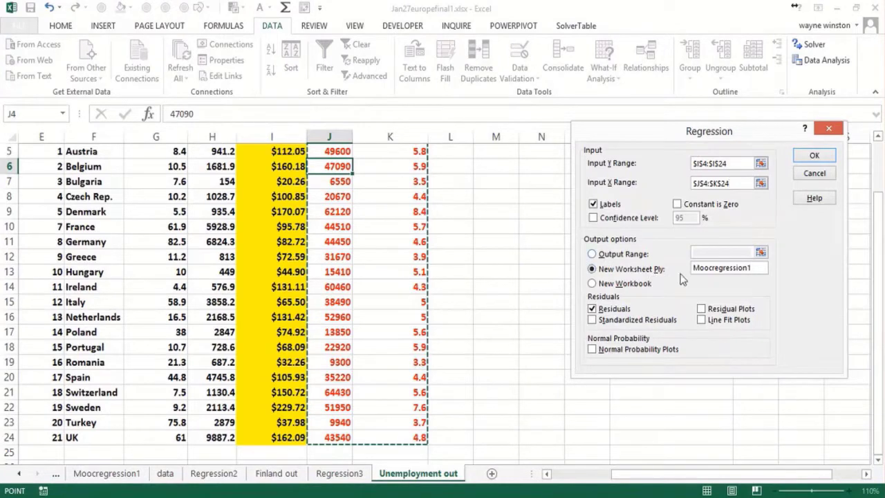
Name the regression's new output worksheet Moocregression2 and run the analysis.
left_click(756, 270)
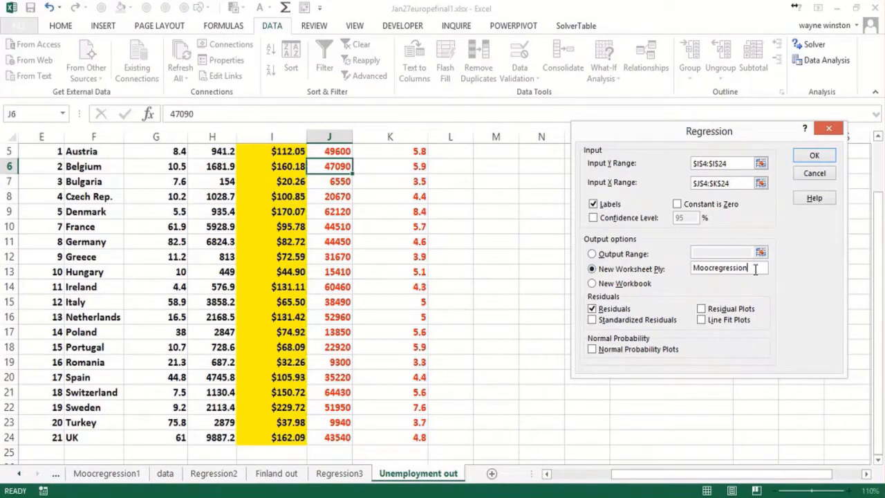
type("2")
left_click(813, 159)
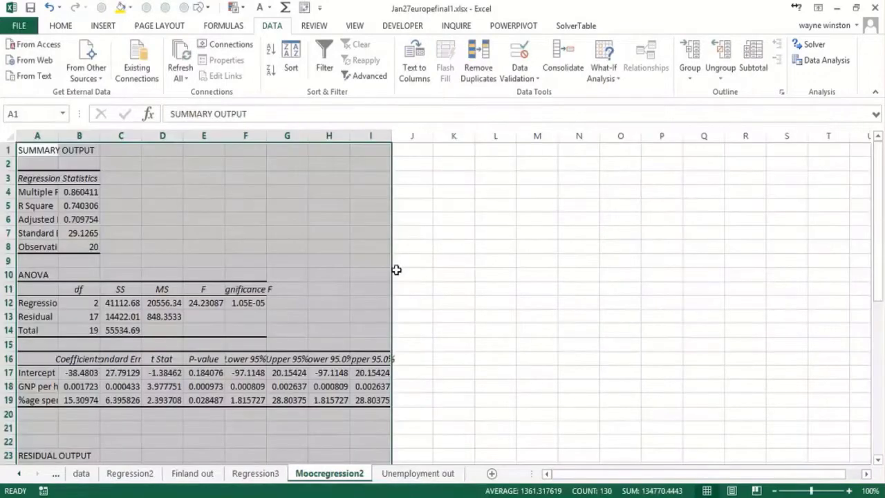
Make all text on the Moocregression2 sheet bold.
left_click(291, 293)
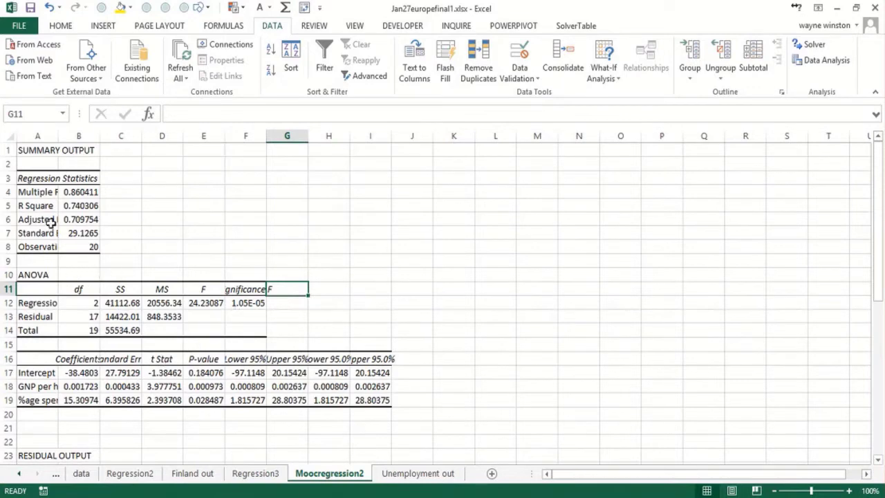
left_click(10, 141)
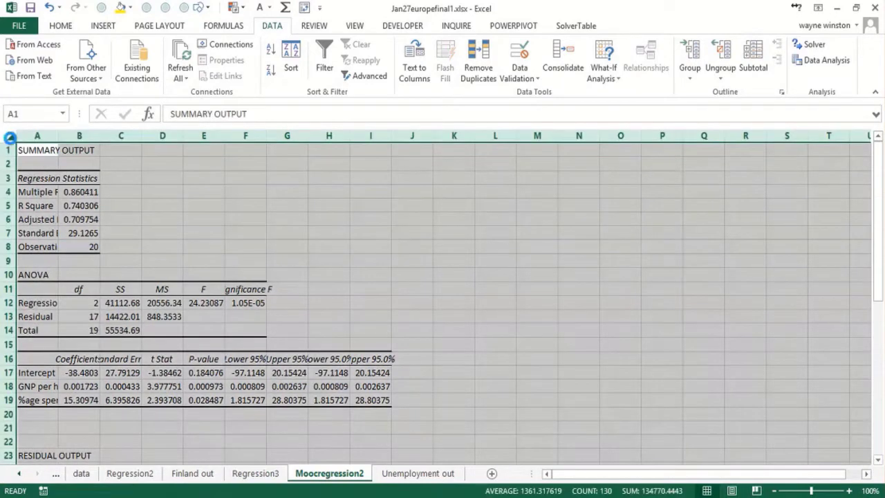
left_click(658, 320)
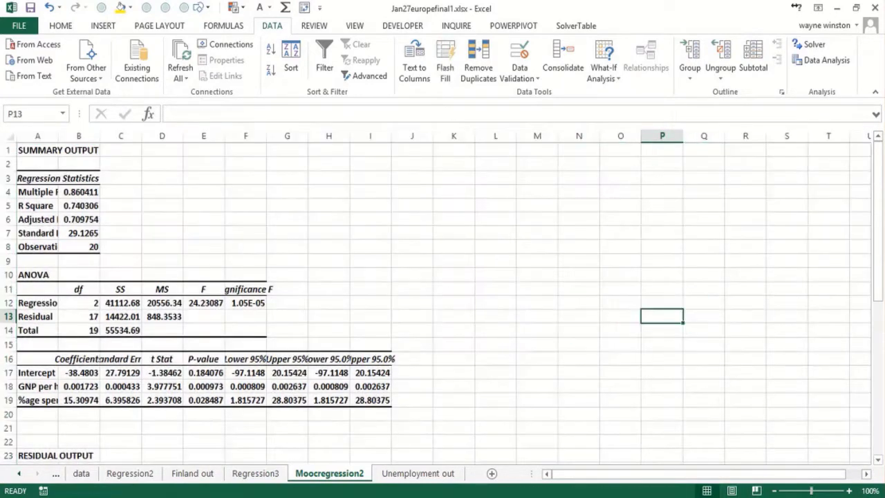
Widen column A to fit the regression statistics' row labels and fill the coefficients in B17:B19 with yellow.
left_click(849, 491)
left_click(849, 491)
left_click(849, 491)
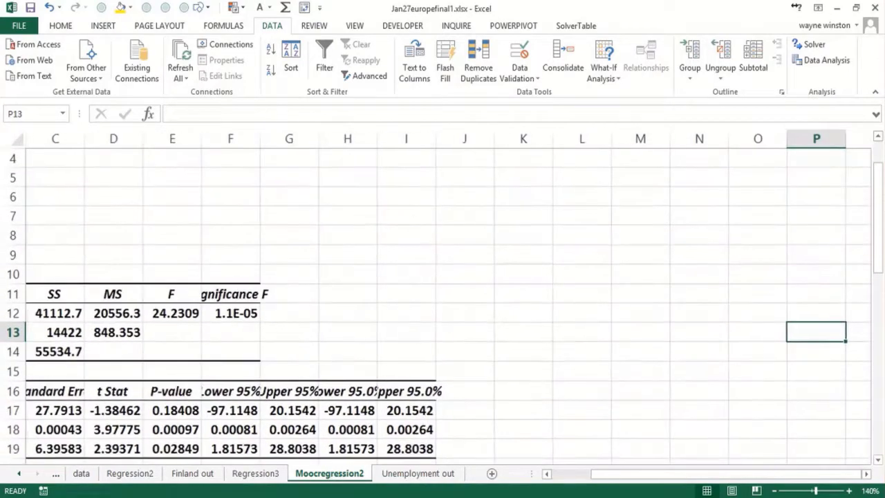
left_click(413, 323)
key("Left")
key("Left")
key("Left")
key("Left")
key("Left")
key("Left")
key("Left")
key("Left")
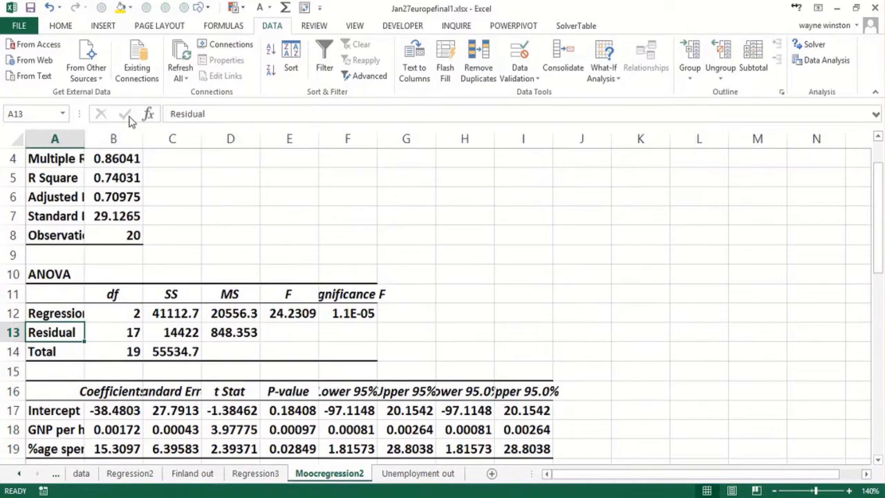
left_click_drag(86, 141, 167, 141)
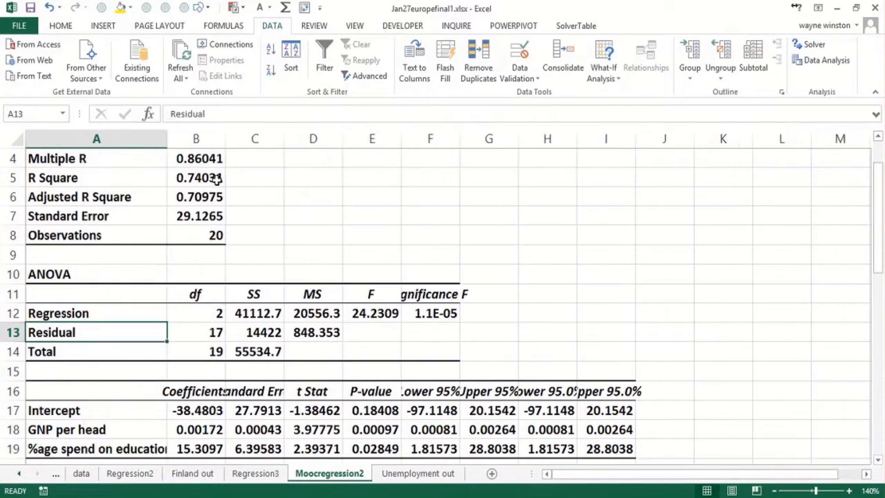
left_click_drag(193, 412, 206, 450)
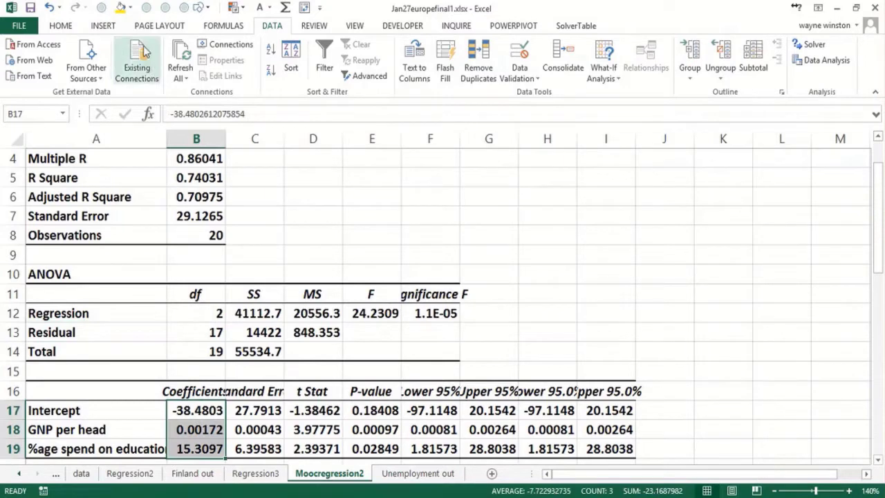
left_click(120, 8)
Enter the regression equation in cell E5 as the text "Computer Spend per Person=-38.48+.00172*GNPperhead+15.31*EDPERCENTAGE".
left_click(365, 182)
type("Comp")
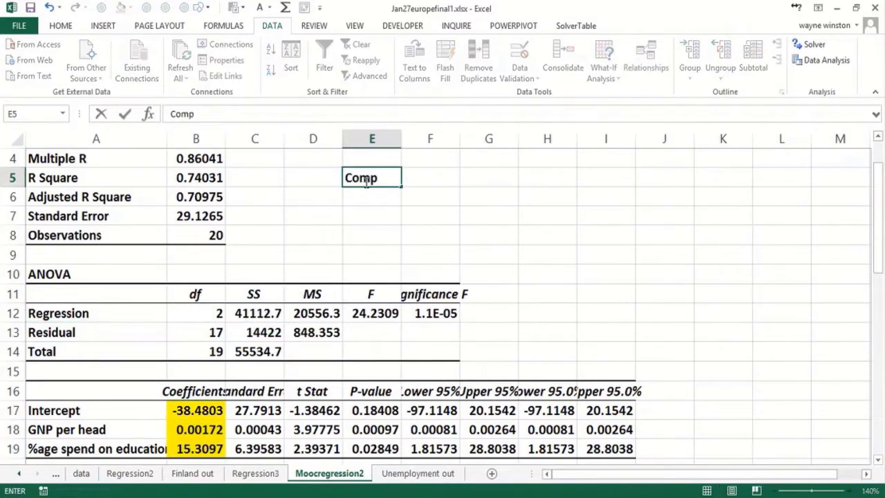
type("uter Spend per")
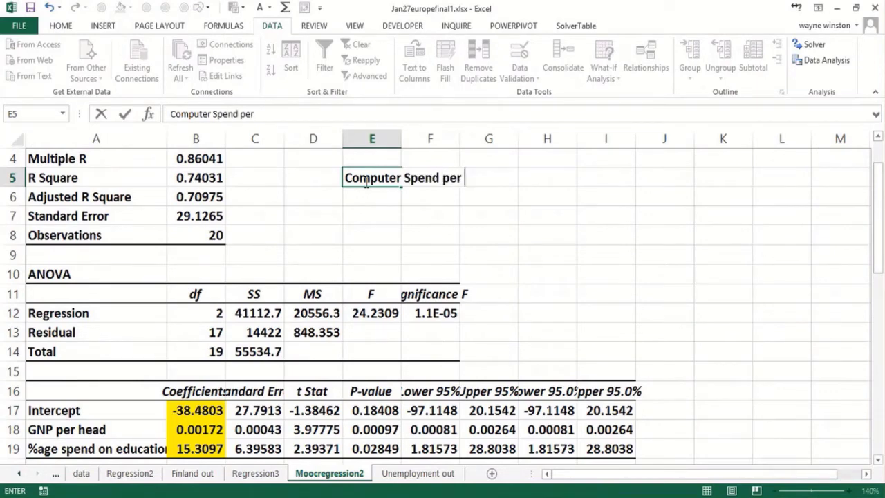
type(" Person")
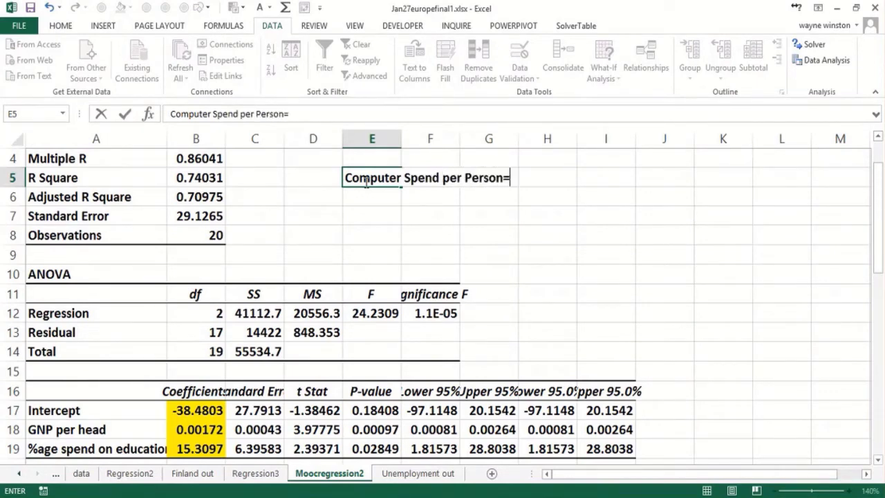
type("=-38.4")
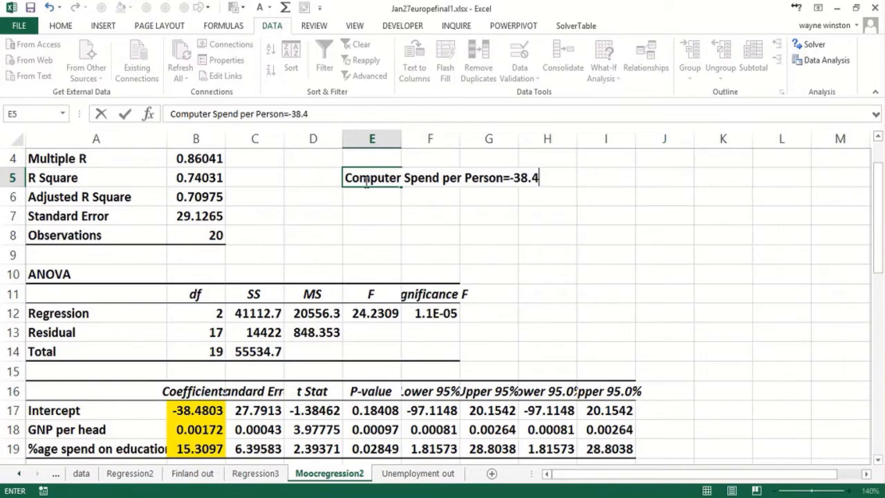
type("8+.0017")
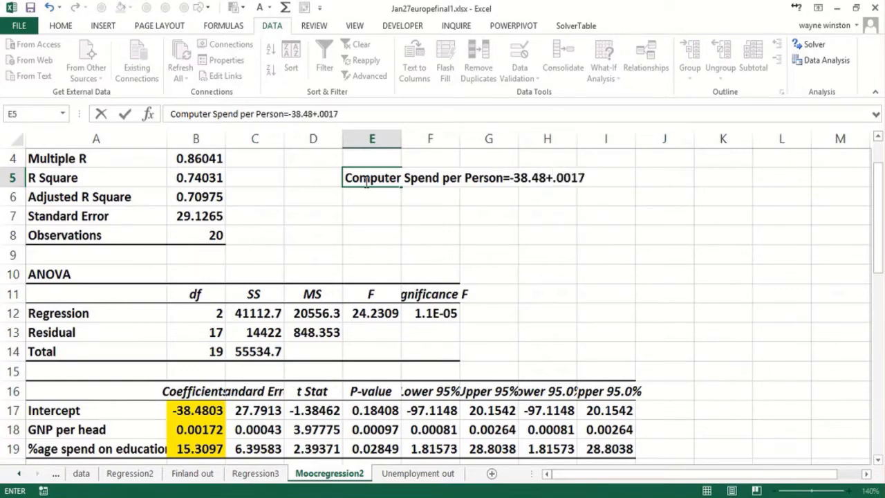
type("2*GNP")
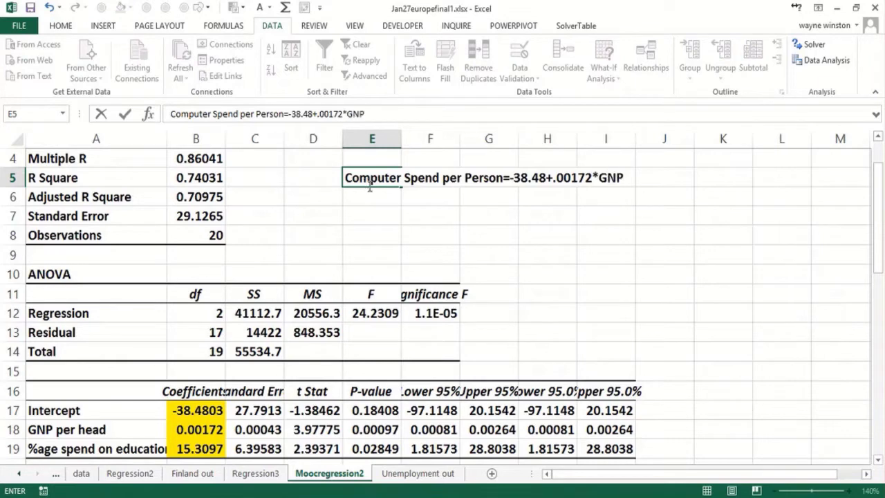
type("perhead")
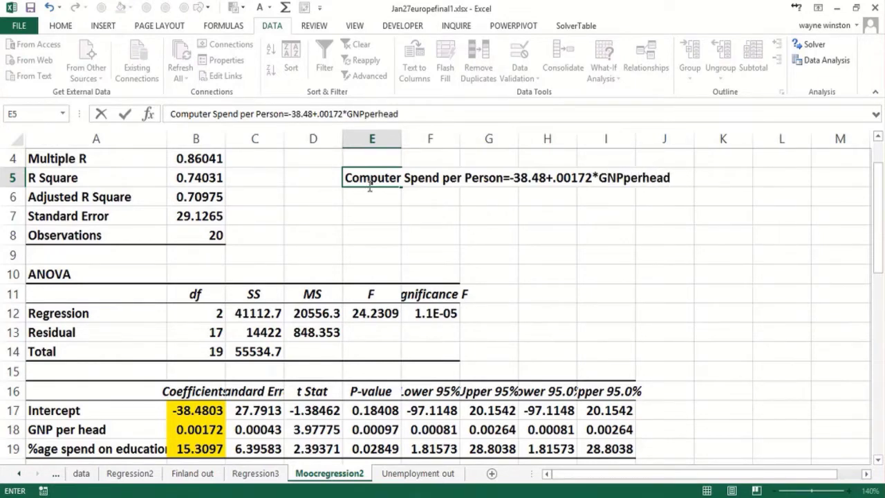
type("+15.31")
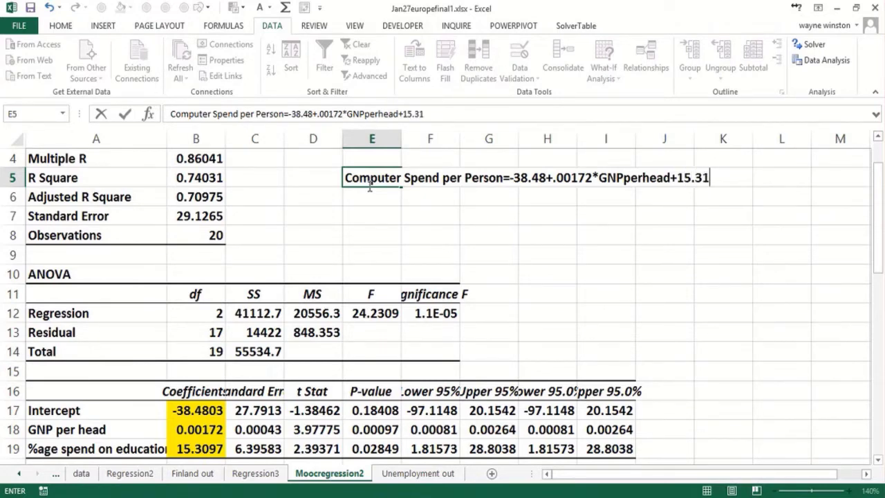
type("*EDPER")
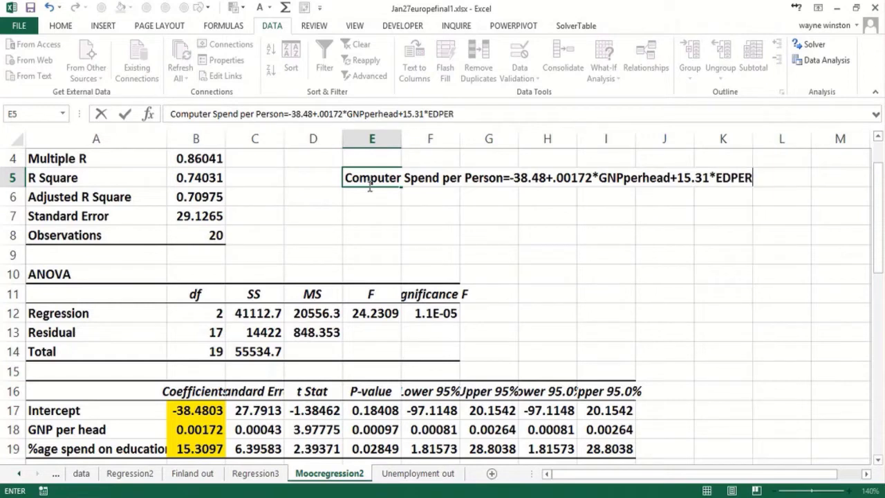
type("CENTAGE")
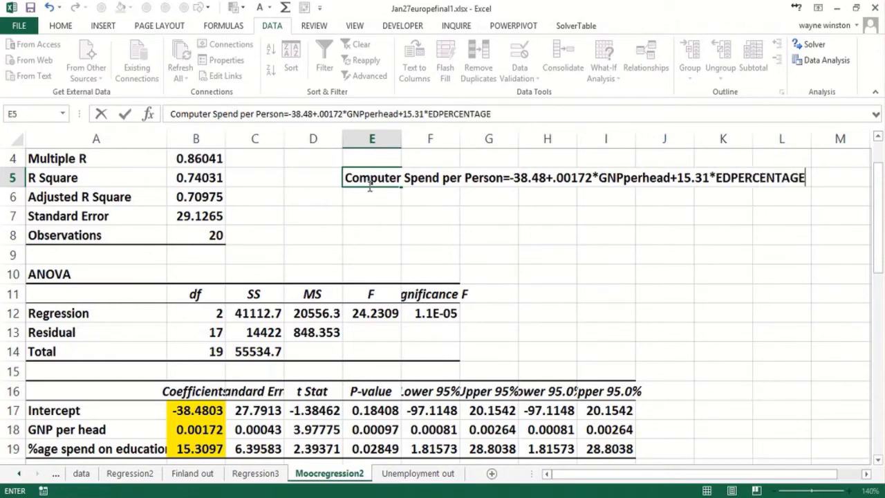
left_click(368, 186)
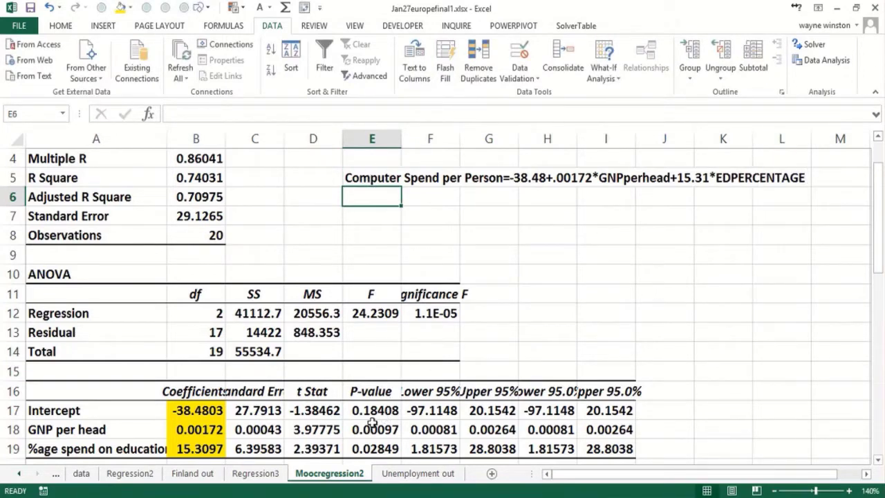
Fill the GNP per head and education p-values in E18:E19 with yellow.
left_click_drag(367, 423, 370, 442)
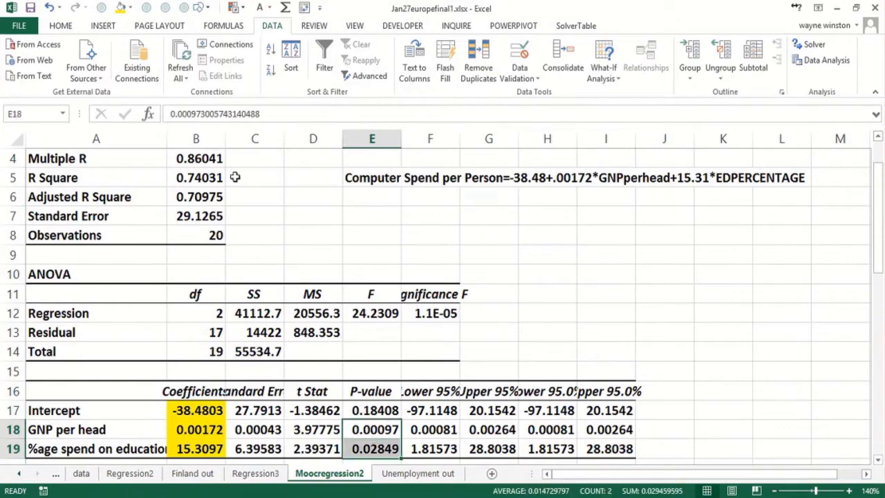
left_click(120, 7)
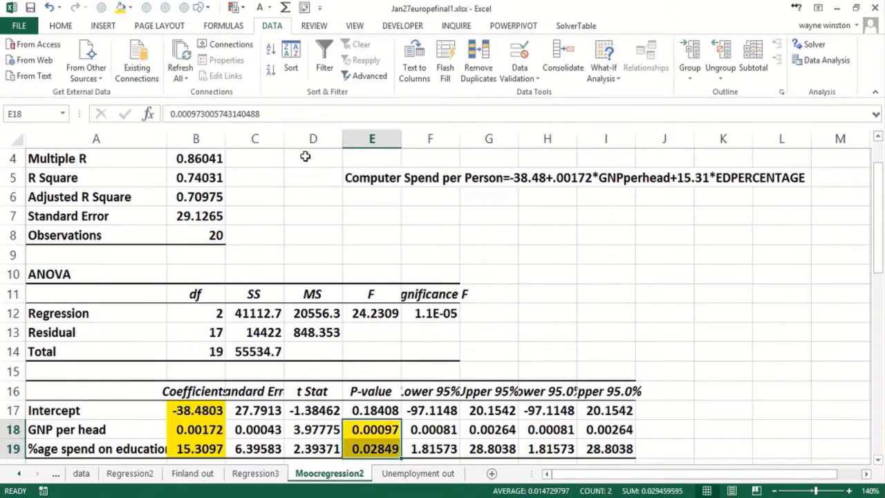
Enter the note "p values for each independent variables .01 and .02<<.10" in cell E6.
left_click(361, 194)
type("p v")
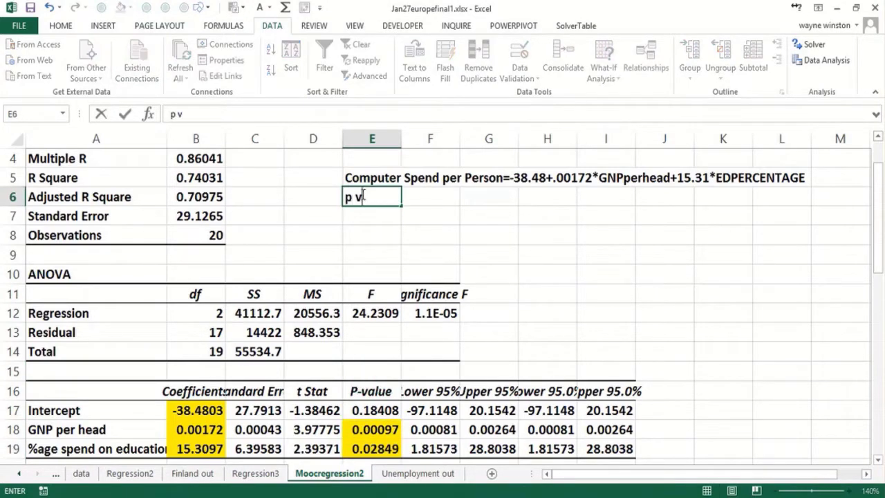
type("alues for ")
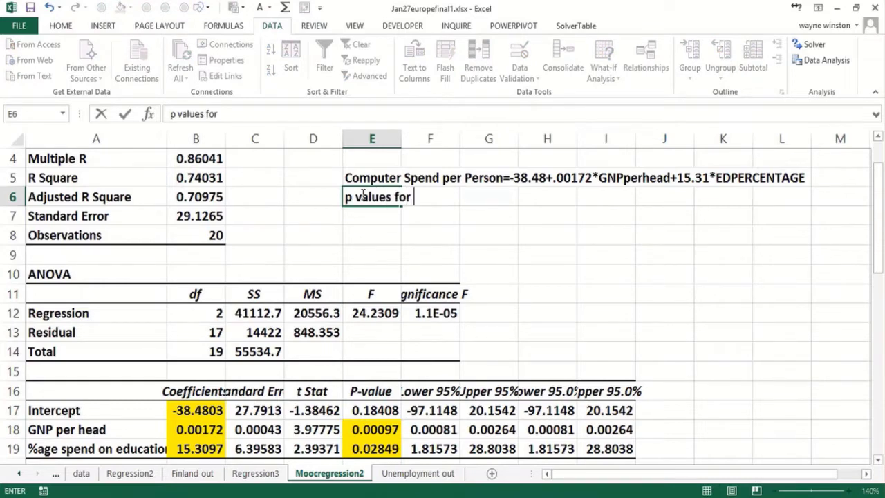
type("each independe")
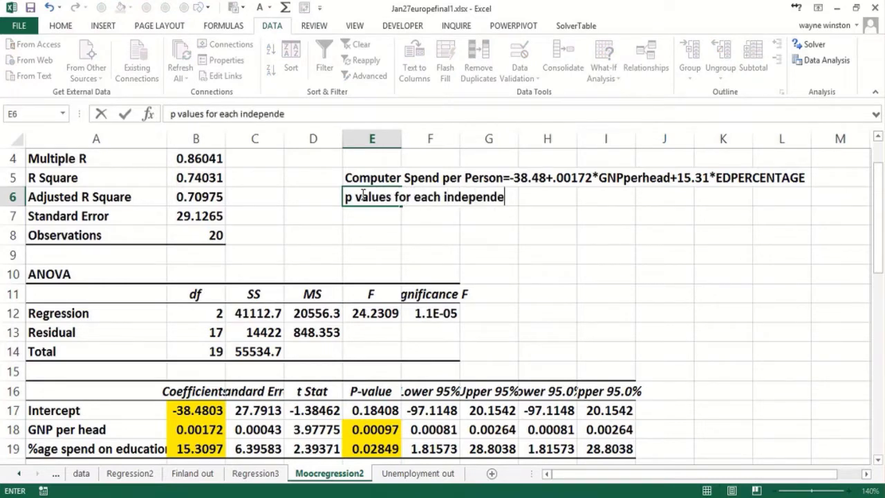
type("nt variables")
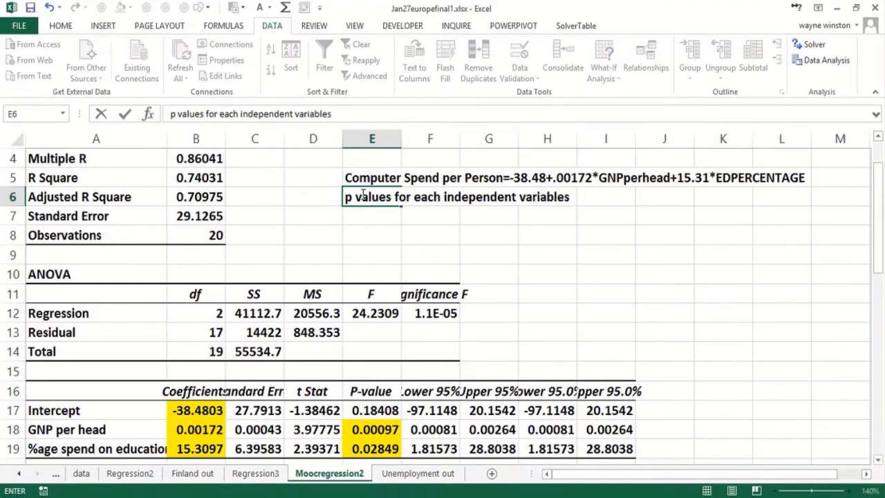
type(" .01 and .")
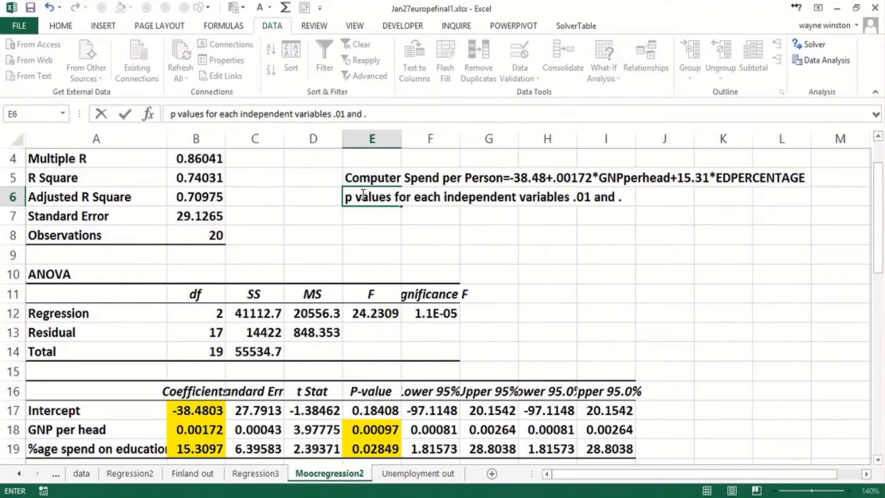
type("02<<.10")
left_click(361, 196)
key("Return")
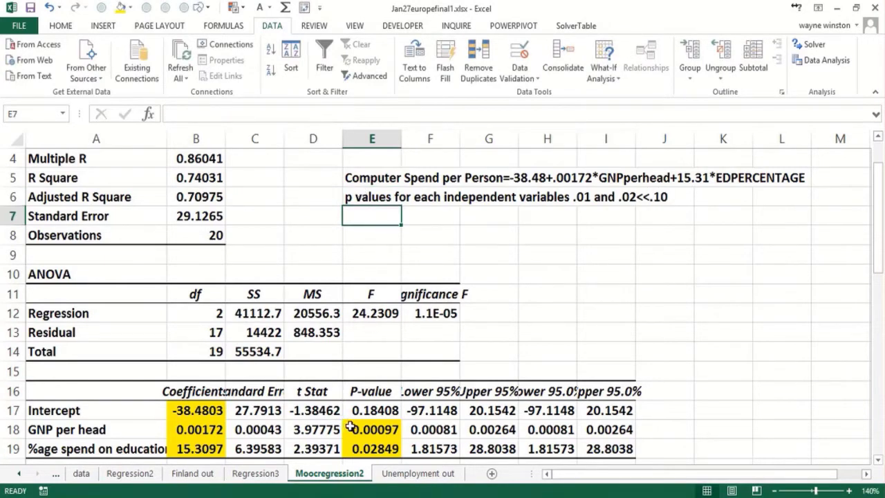
Correct the first p-value in the E6 note to .001 and check it against the p-values in E18 and E19.
left_click(359, 198)
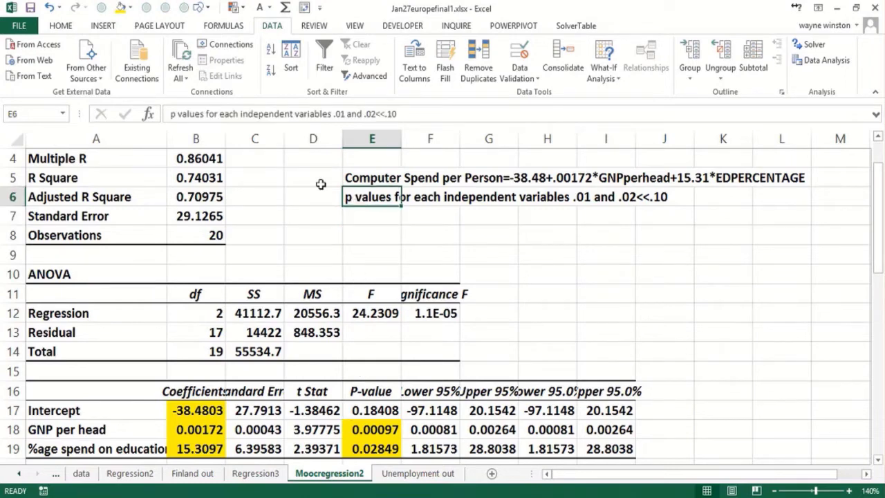
left_click(342, 113)
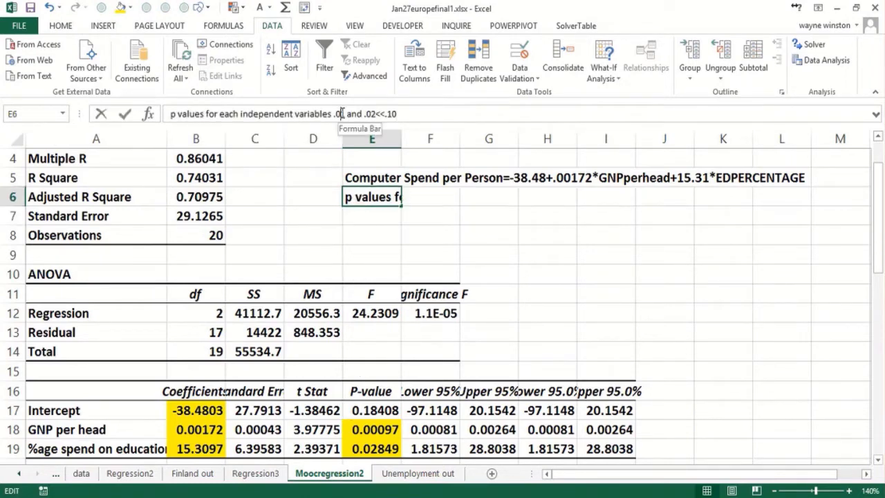
type("01")
key("Return")
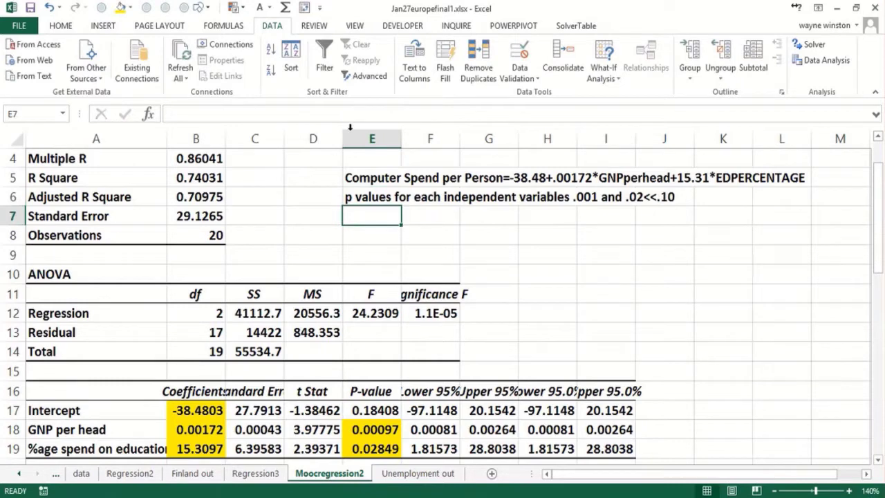
left_click(377, 427)
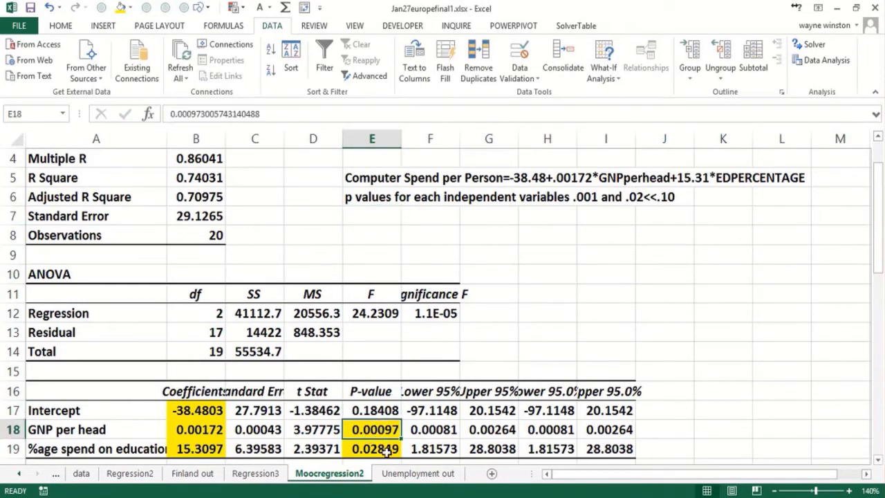
left_click(388, 451)
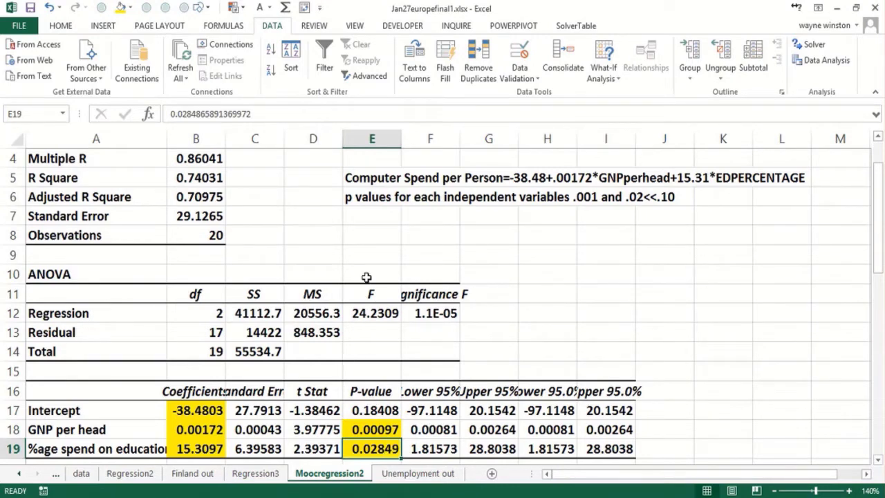
left_click(366, 225)
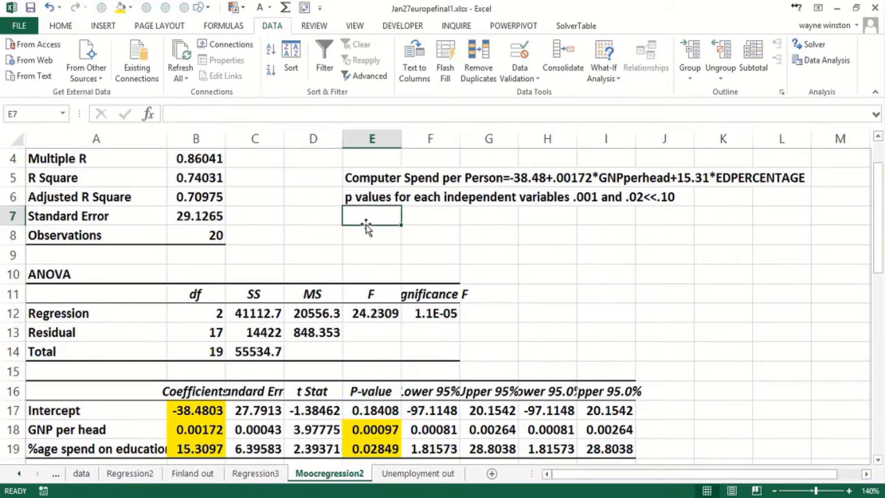
Fill the R Square value in B5 and the Standard Error value in B7 with yellow.
left_click(175, 177)
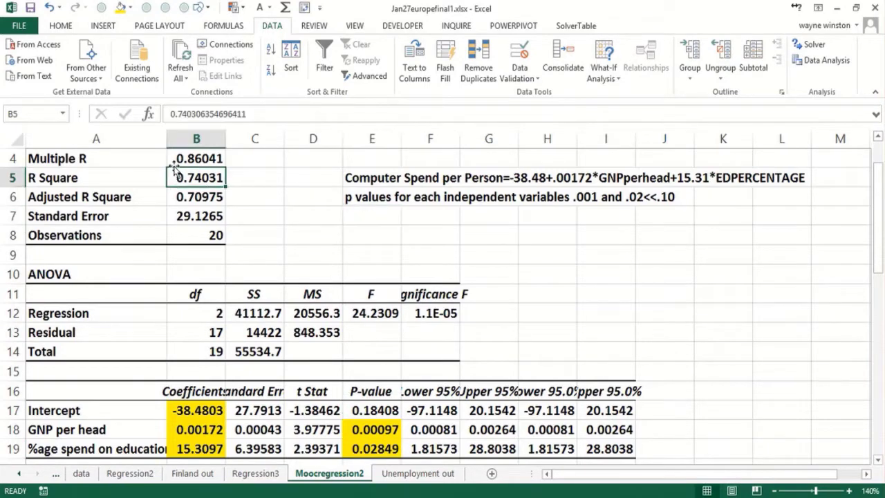
left_click(121, 7)
left_click(197, 218)
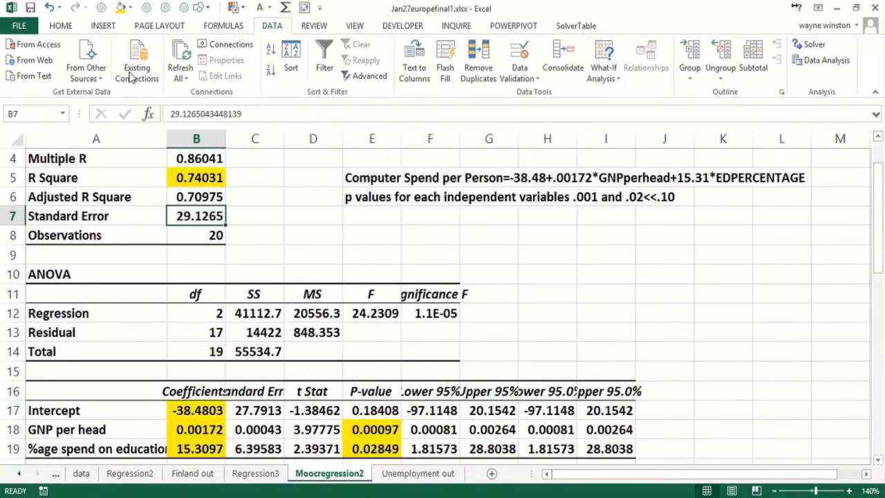
left_click(119, 7)
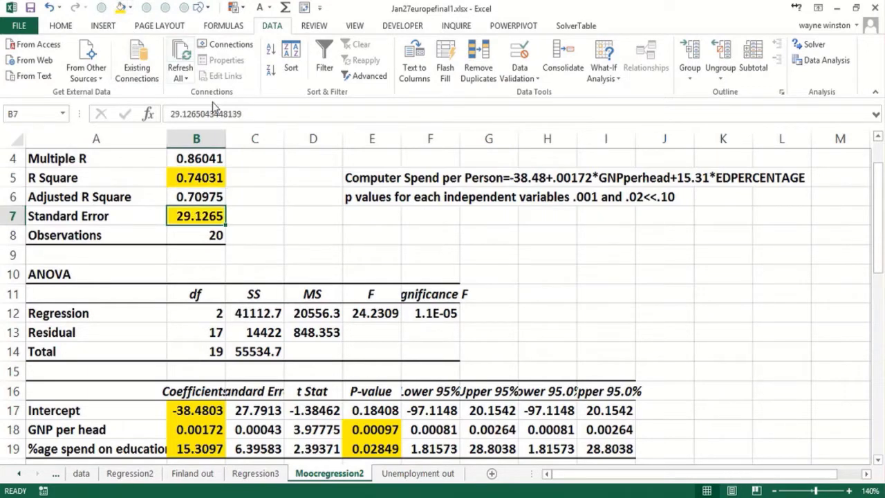
Enter the R-squared note "Rsq=.74" in cell E8.
left_click(375, 239)
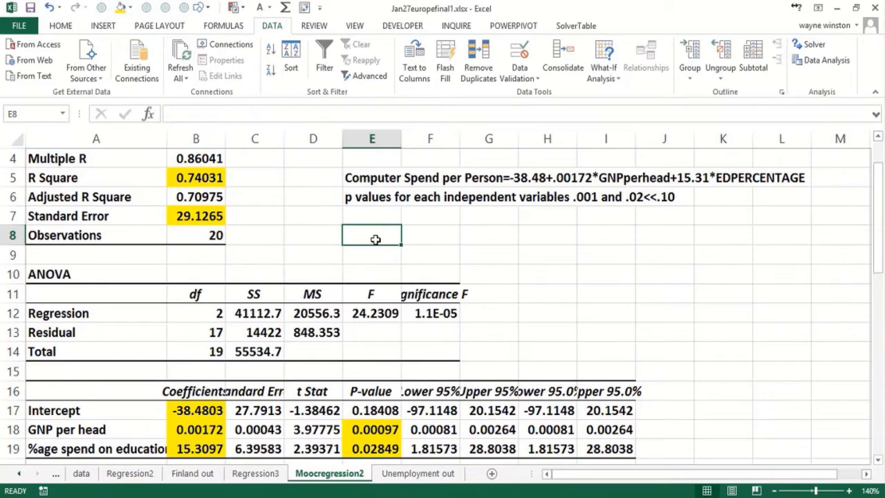
type("Rsq")
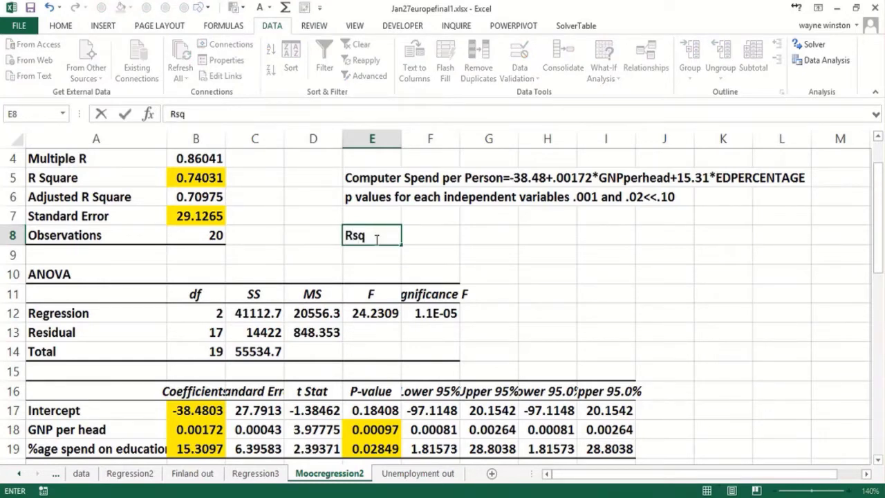
type("=.74")
key("Return")
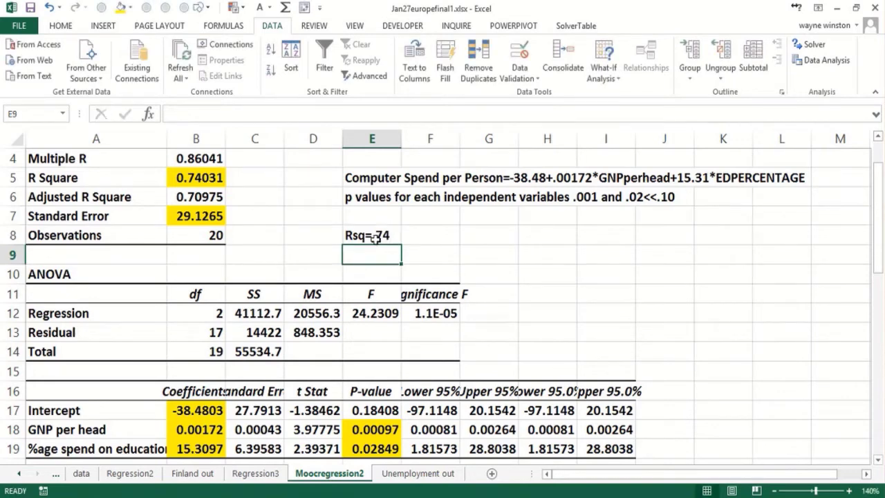
Enter the interpretation "our equation explains 74% of variation in Computer spend" in cell E9.
type("oi")
key("BackSpace")
type("u")
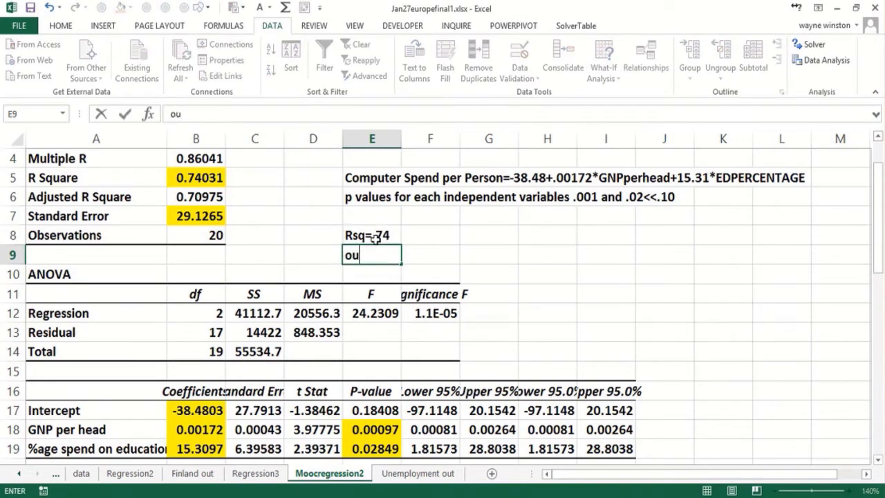
type("r equation")
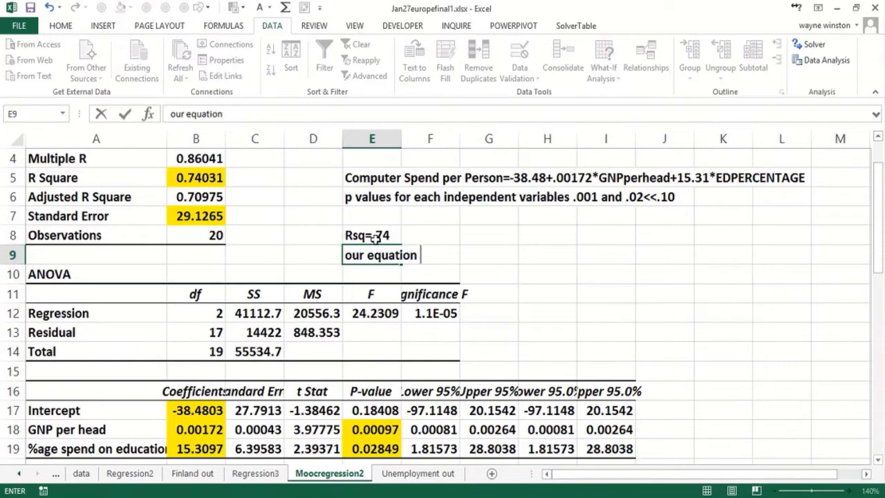
type(" explains 7")
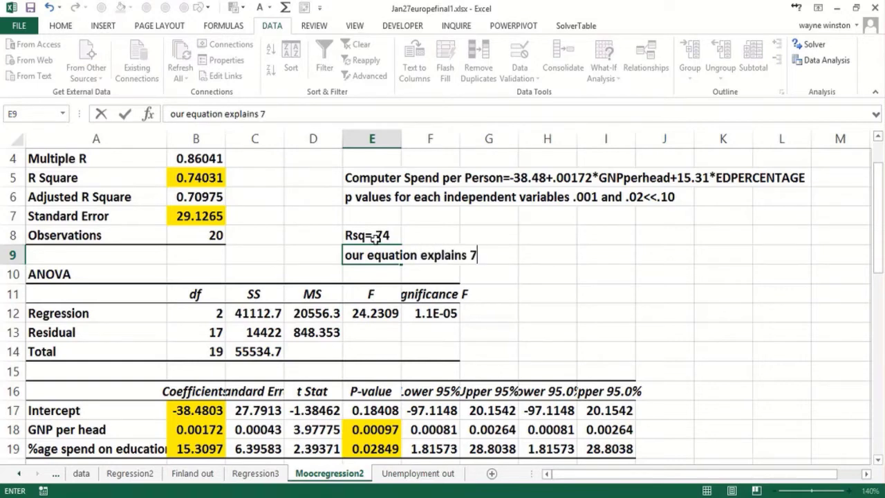
type("4% of va")
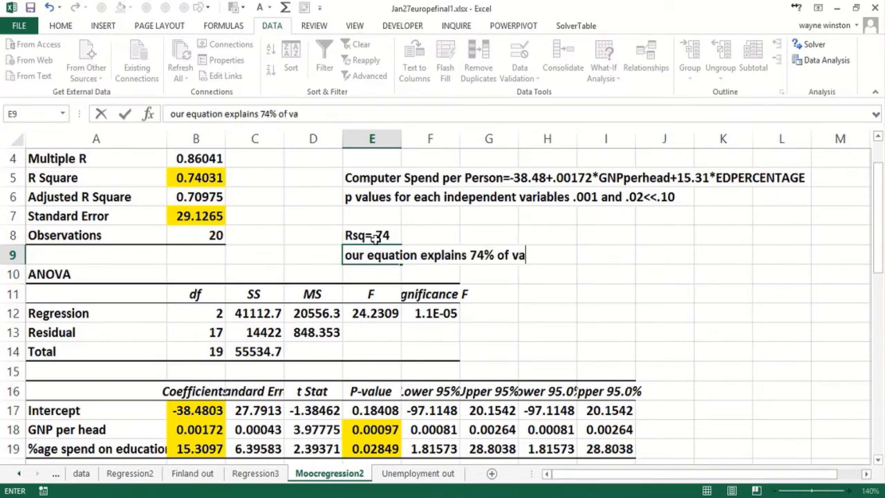
type("riation in ")
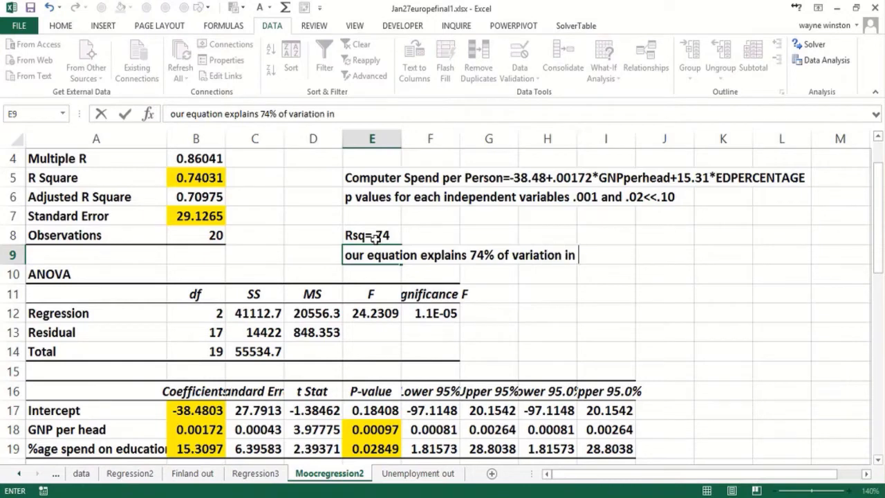
type("COmputer spend")
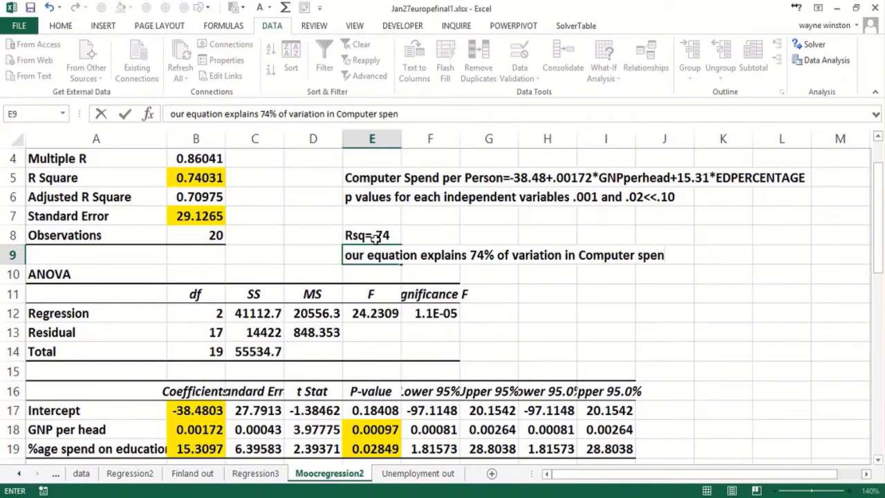
key("Return")
key("Return")
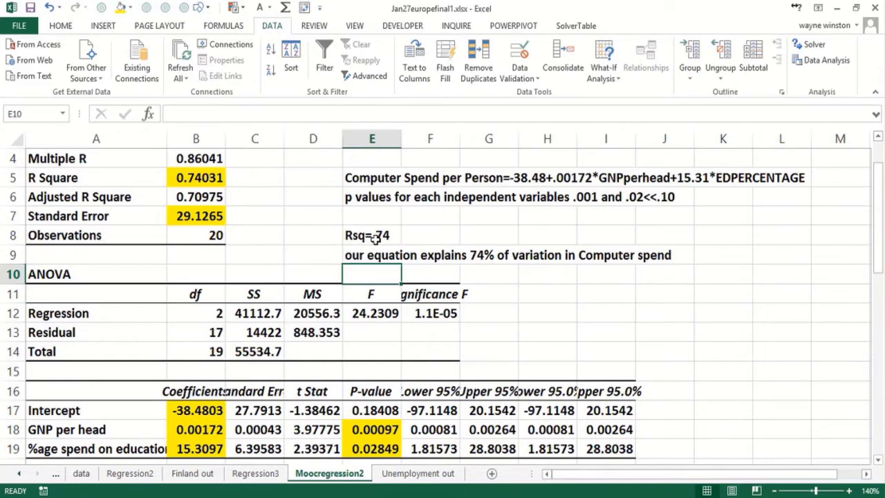
Begin the standard error note in cell E7 with "Std error=29 68% of forecasts accurate within $29".
left_click(371, 213)
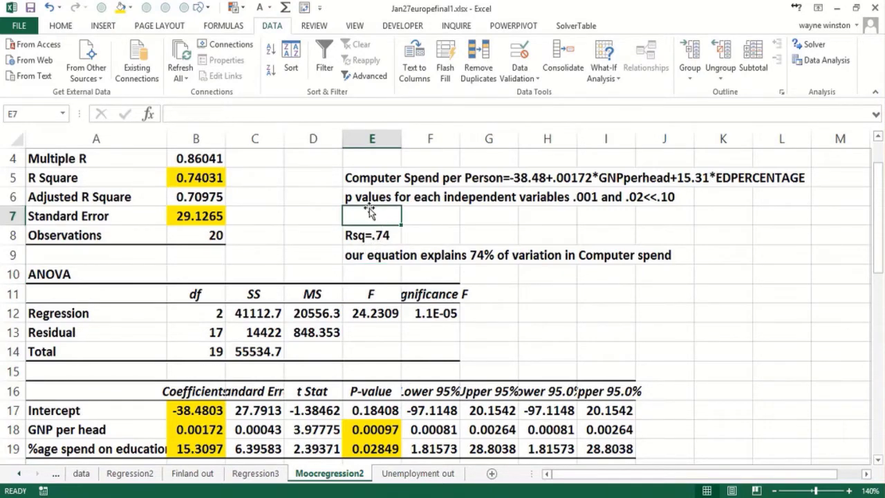
type("Std error")
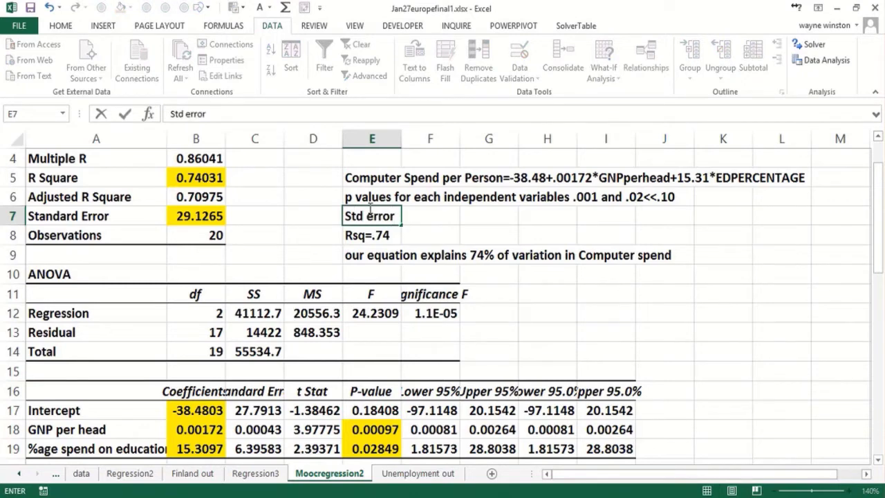
type("=29 6% o")
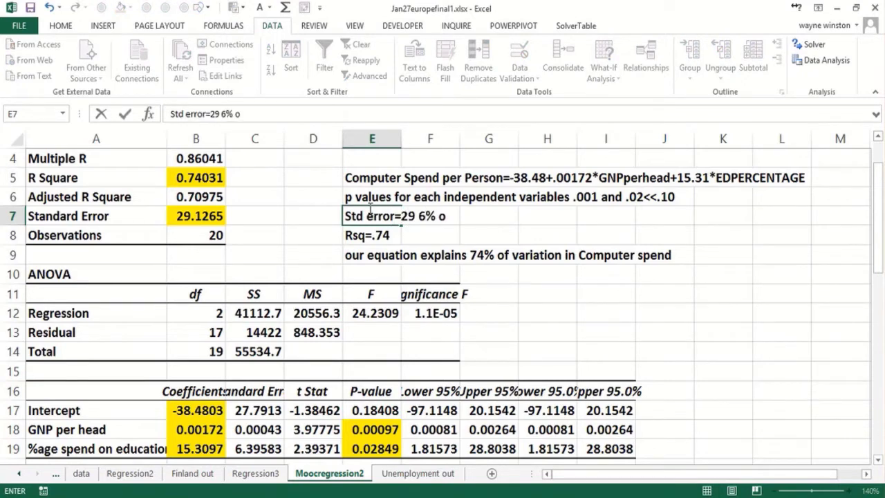
key("BackSpace")
key("BackSpace")
key("BackSpace")
type("8% of")
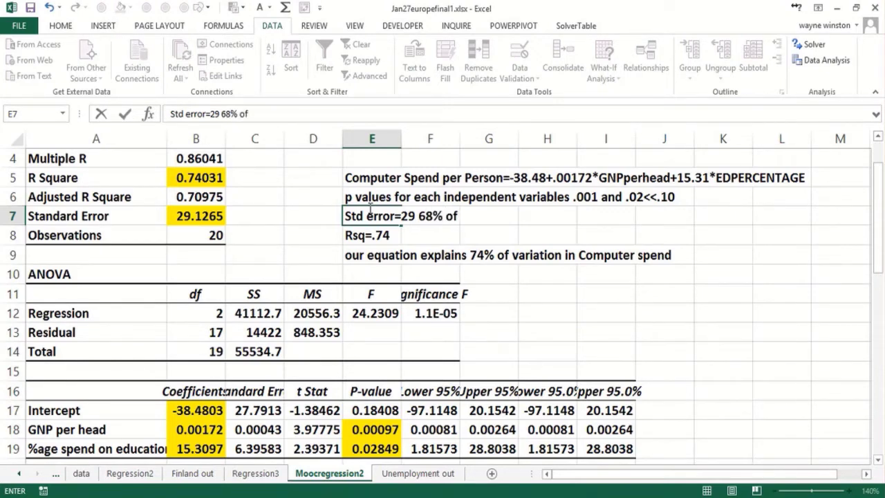
type(" forecasts accur")
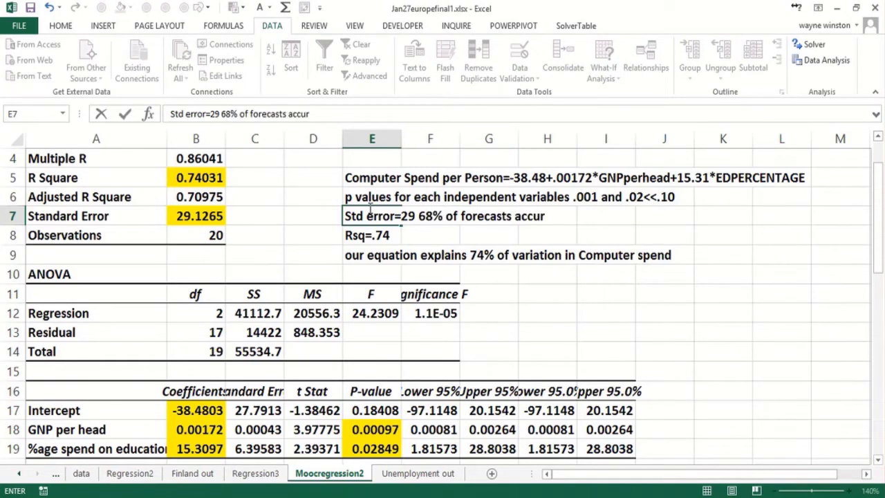
type("te with")
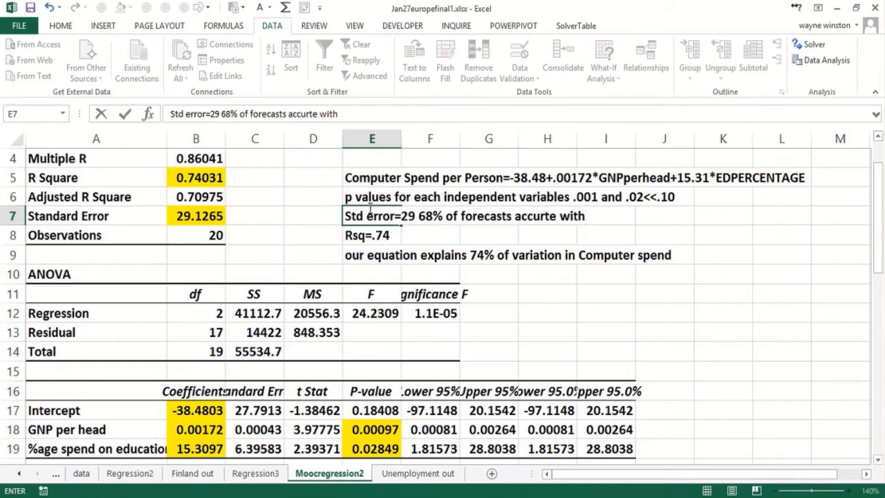
key("BackSpace")
key("BackSpace")
key("BackSpace")
key("BackSpace")
key("BackSpace")
key("BackSpace")
key("BackSpace")
key("BackSpace")
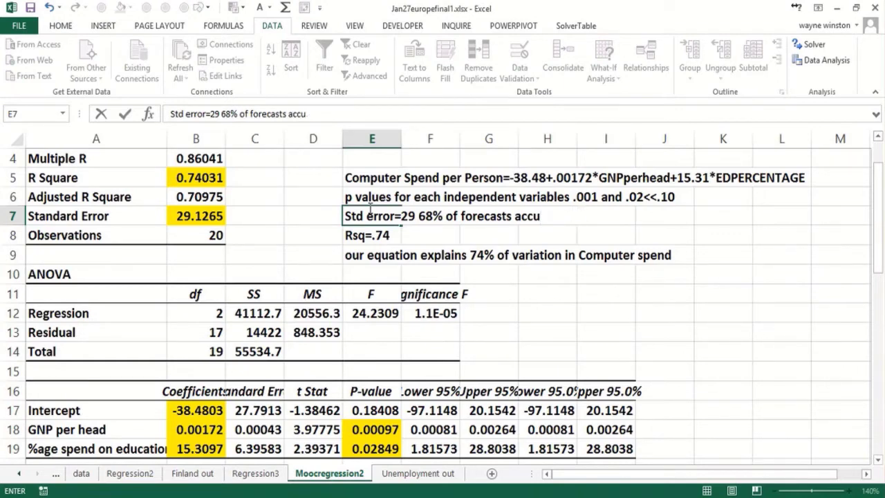
type("rate wi")
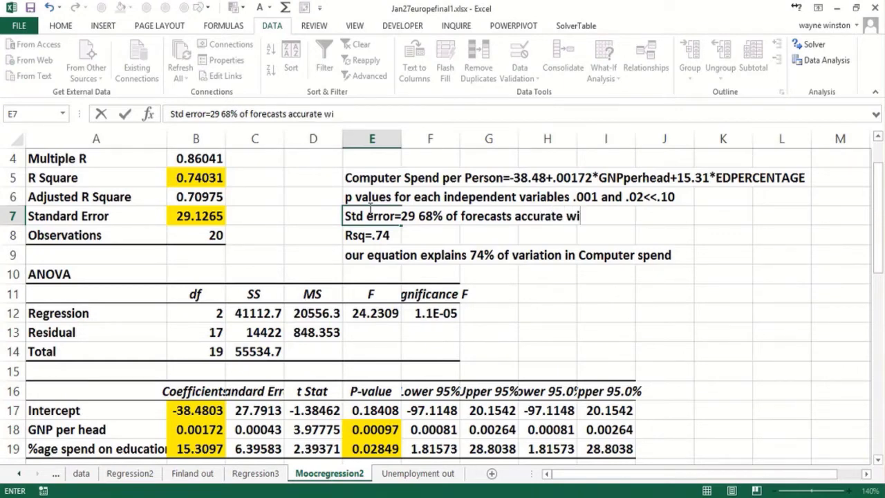
key("BackSpace")
key("BackSpace")
type("ithin 29")
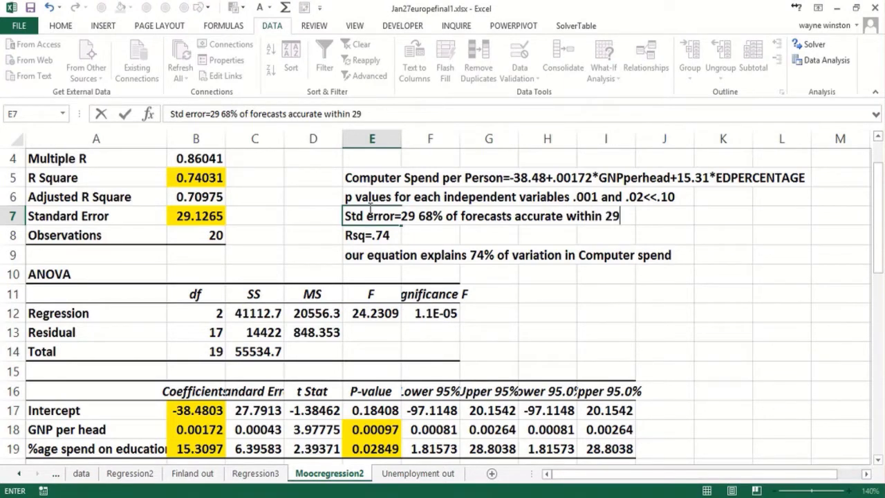
type("' 95%")
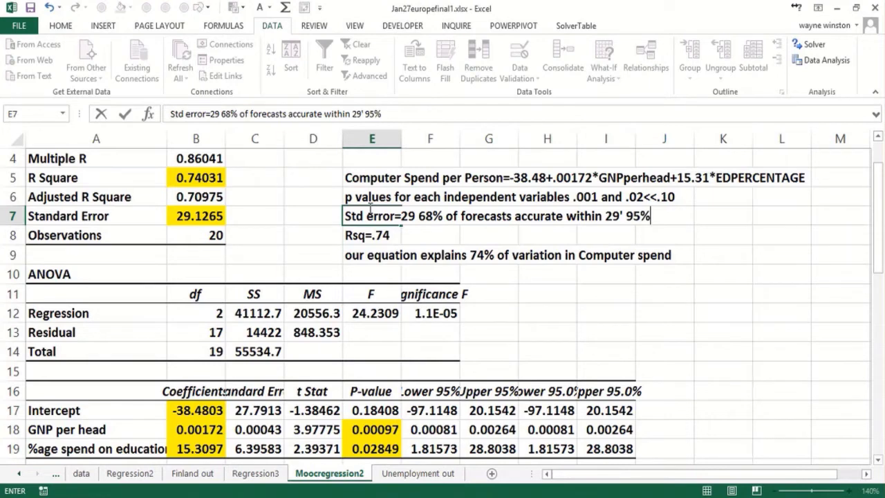
key("BackSpace")
key("BackSpace")
key("BackSpace")
key("BackSpace")
key("BackSpace")
key("BackSpace")
key("BackSpace")
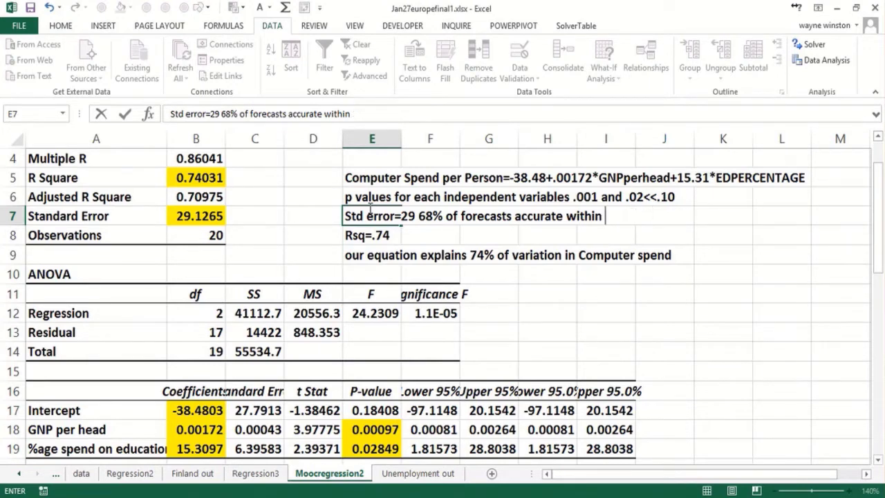
type("$29 9")
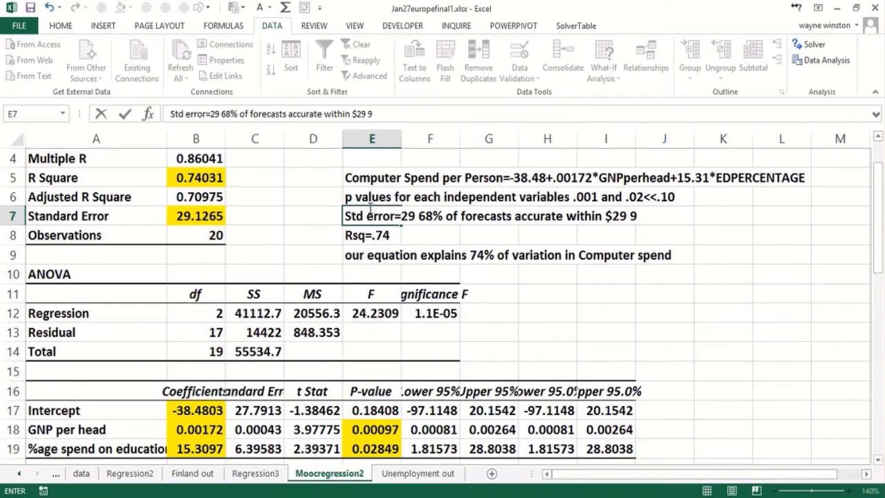
type("5% accurate witrh")
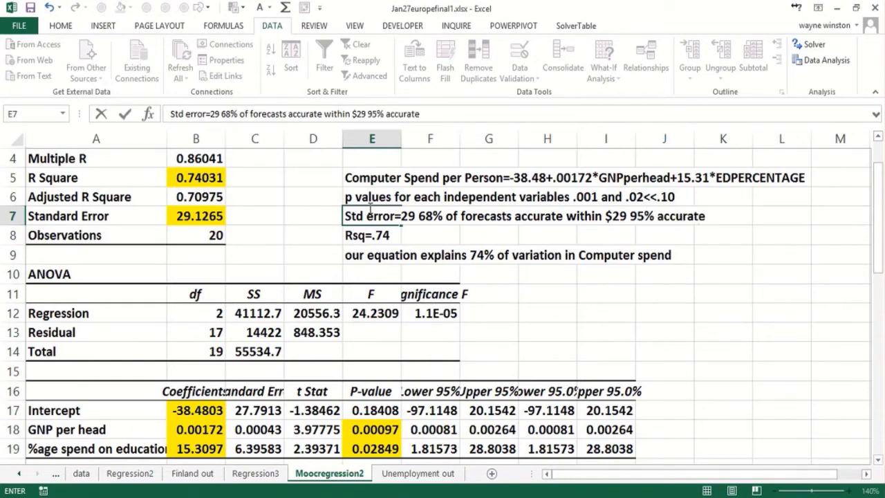
Continue the E7 note with the 95% range, ending it "95% accurate witin $58".
key("BackSpace")
key("BackSpace")
type("in $45")
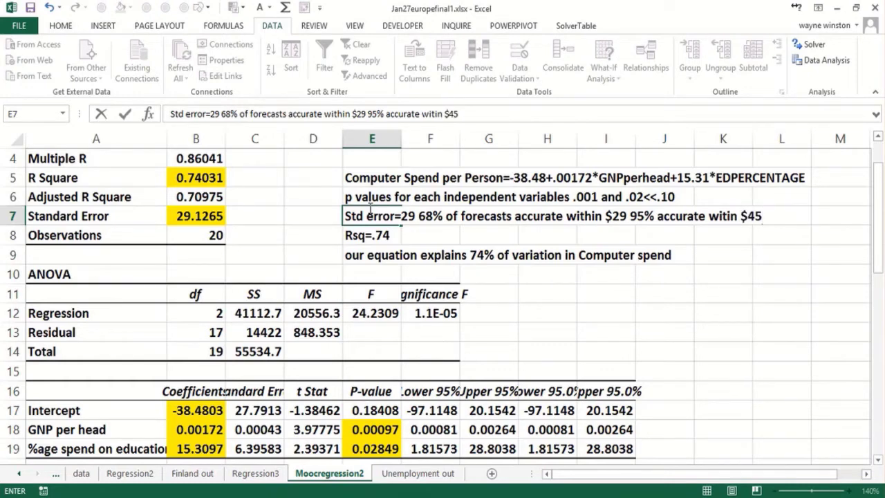
key("BackSpace")
key("BackSpace")
type("58")
Add the missing "h" to the word "witin" in the E7 note and commit the entry.
left_click(365, 215)
left_click(435, 113)
type("h")
key("Return")
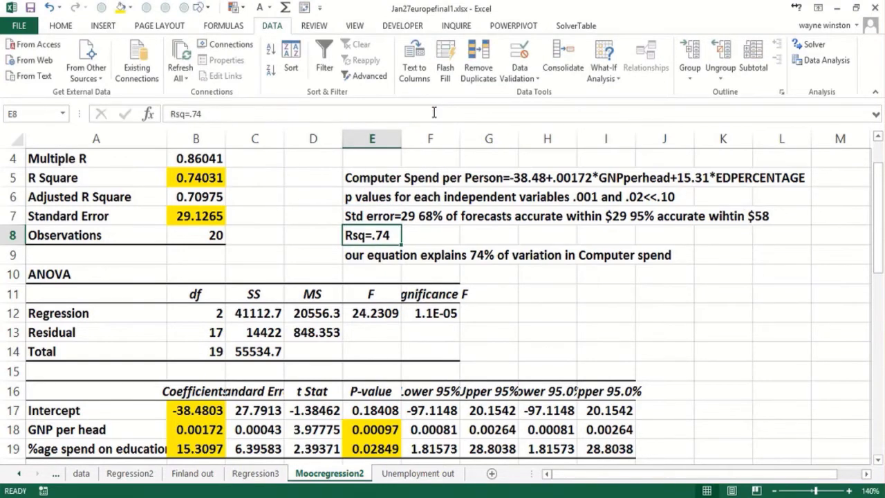
Examine the residuals in the residual output, including observation 18 in C43, and return to the summary output.
key("Page_Down")
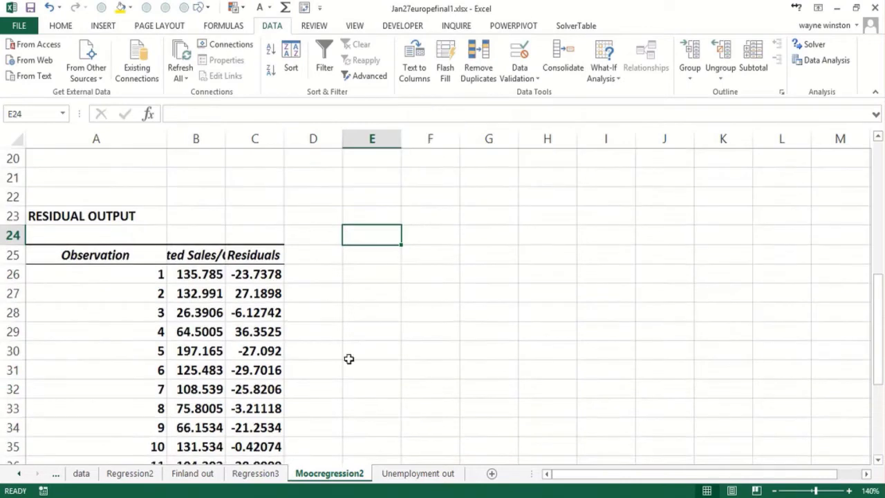
left_click(271, 413)
scroll(271, 413, "down", 5)
left_click(269, 413)
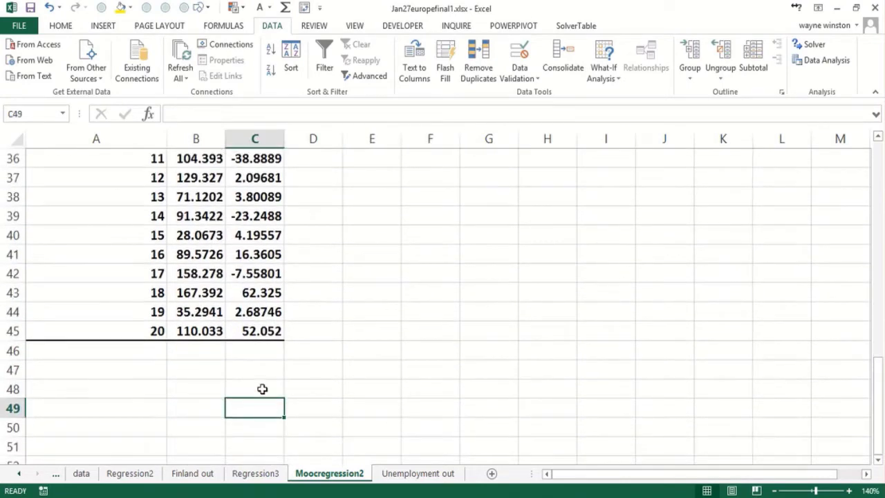
left_click(251, 293)
key("Page_Up")
key("Page_Up")
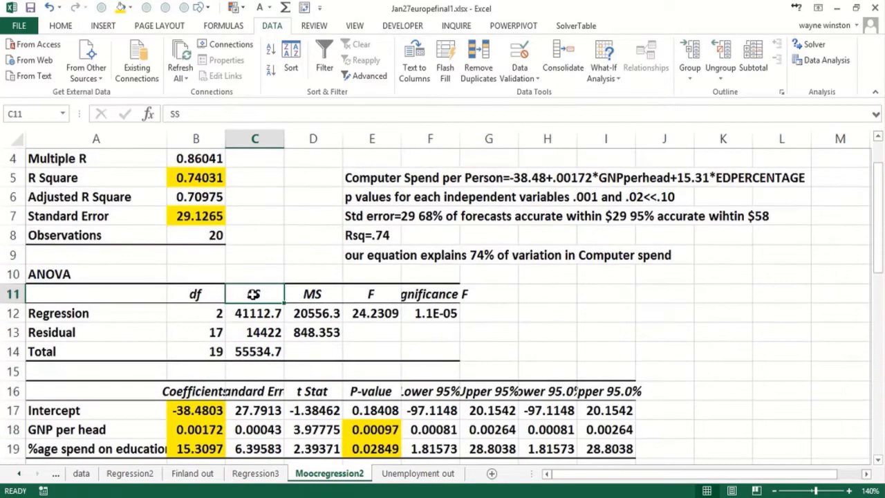
scroll(252, 294, "up", 1)
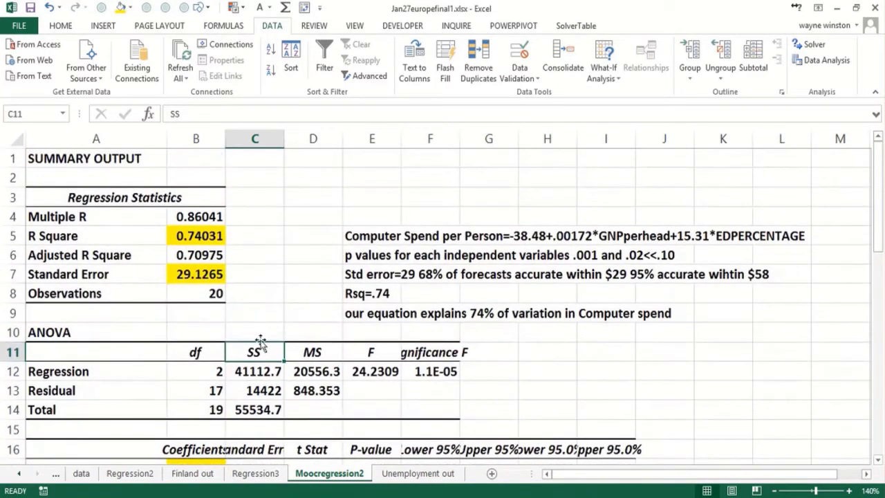
Fill Switzerland's row, F21:M21, with yellow on the Finland out sheet.
left_click(193, 474)
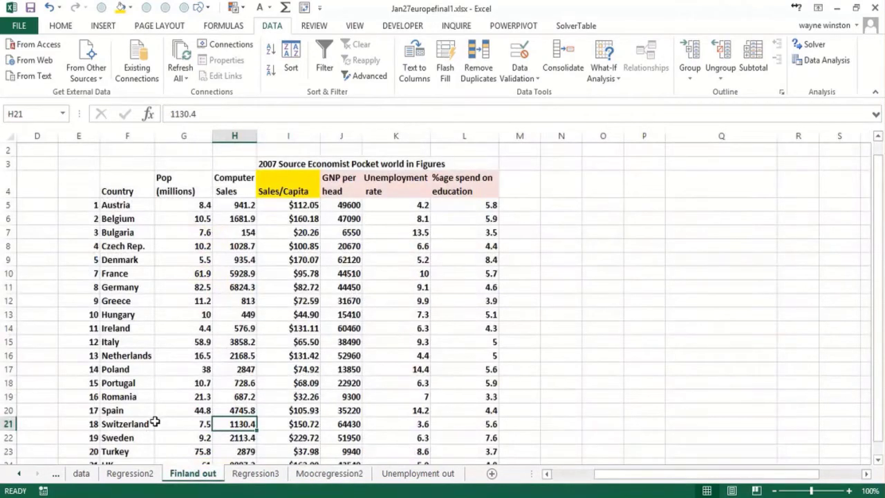
left_click_drag(154, 423, 519, 423)
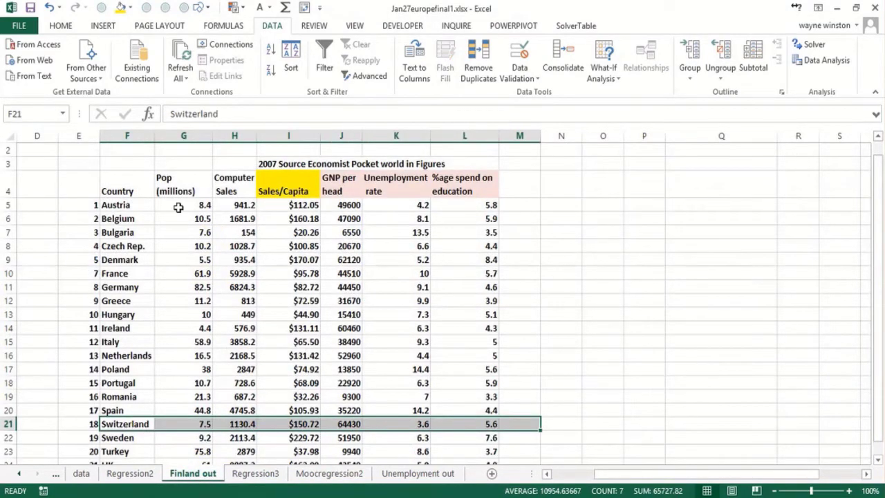
left_click(120, 8)
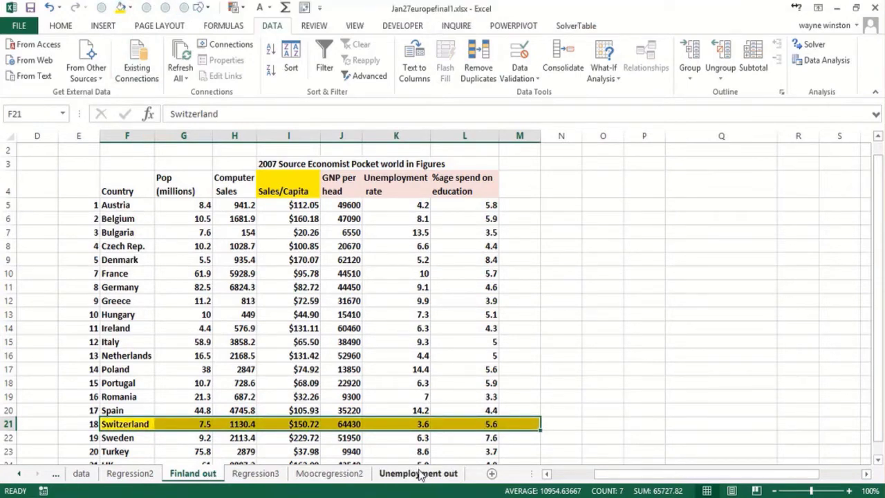
Return to the Moocregression2 sheet and examine the GNP per head and education spend coefficients in B18 and B19.
left_click(346, 476)
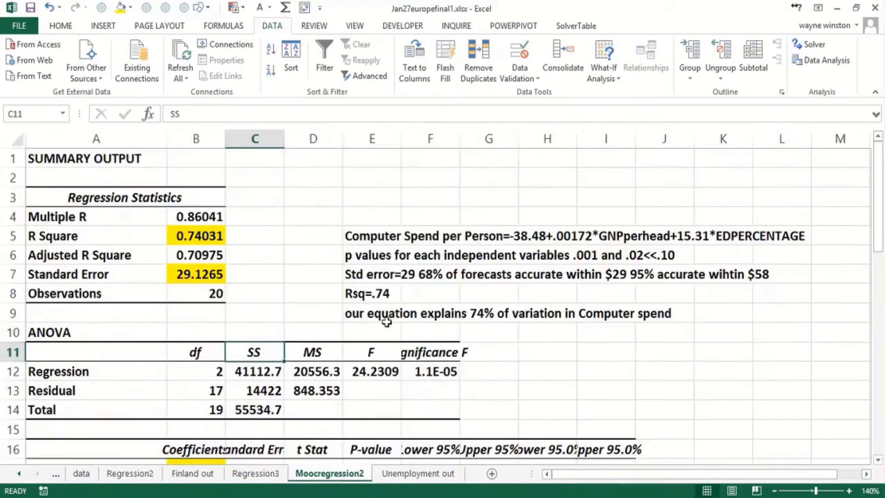
left_click(280, 318)
key("Down")
key("Down")
key("Down")
key("Down")
key("Down")
key("Down")
key("Down")
key("Down")
key("Down")
key("Down")
key("Down")
key("Down")
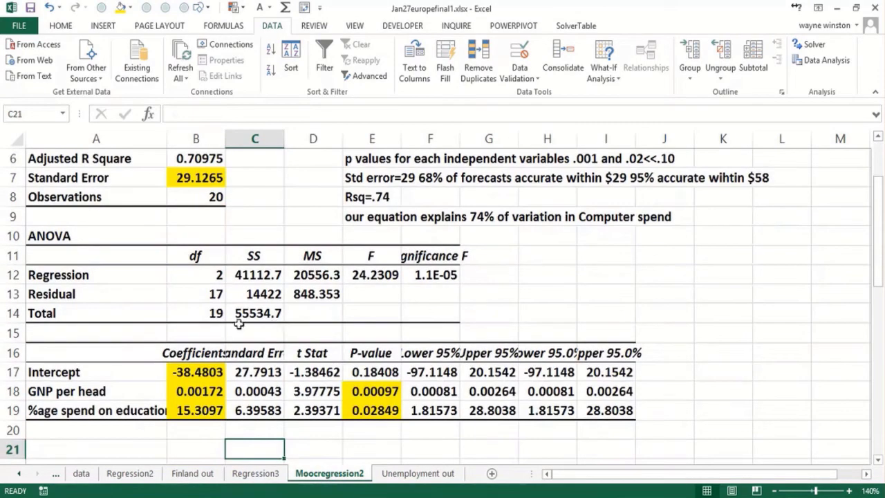
left_click(194, 393)
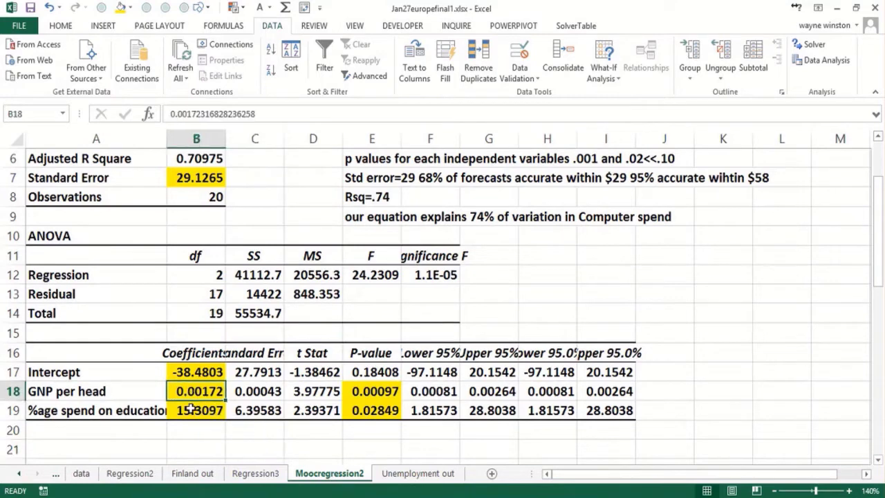
left_click(198, 413)
Enter the interpretation "1% more GNP spent on education yields $15 more on computer spend" in cell B21.
left_click(206, 446)
type("1")
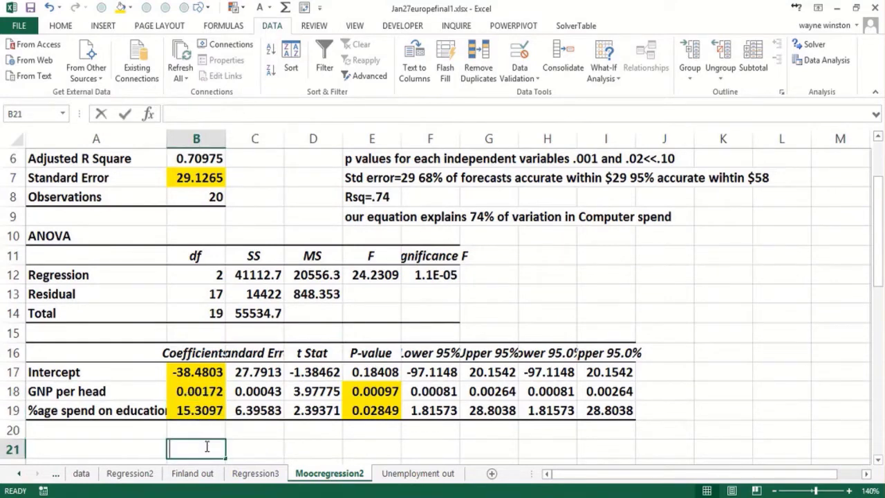
type("%")
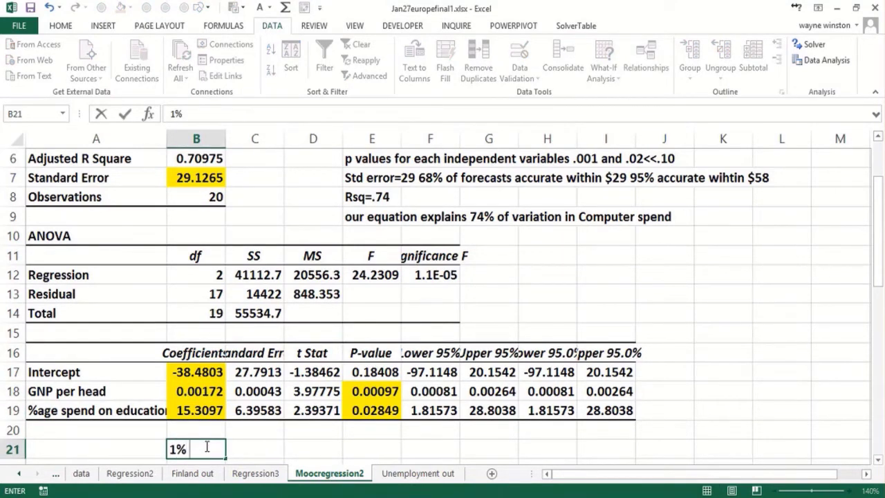
type(" more GNP")
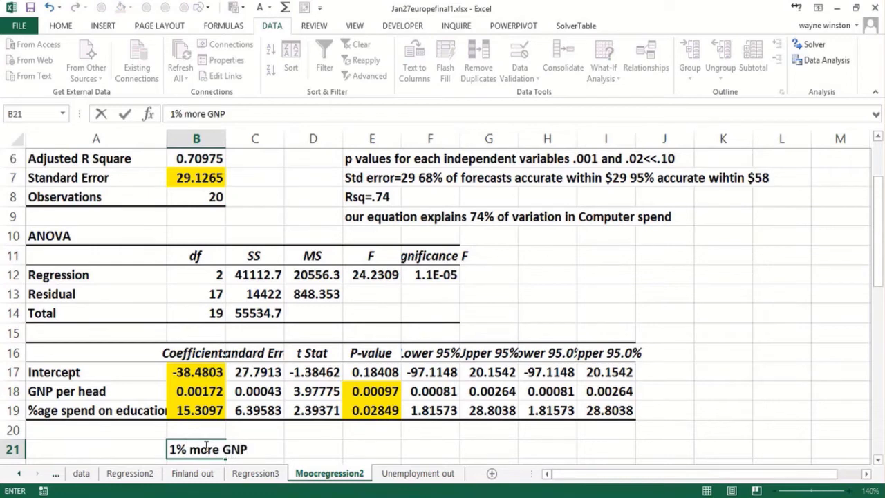
type(" spent on edu")
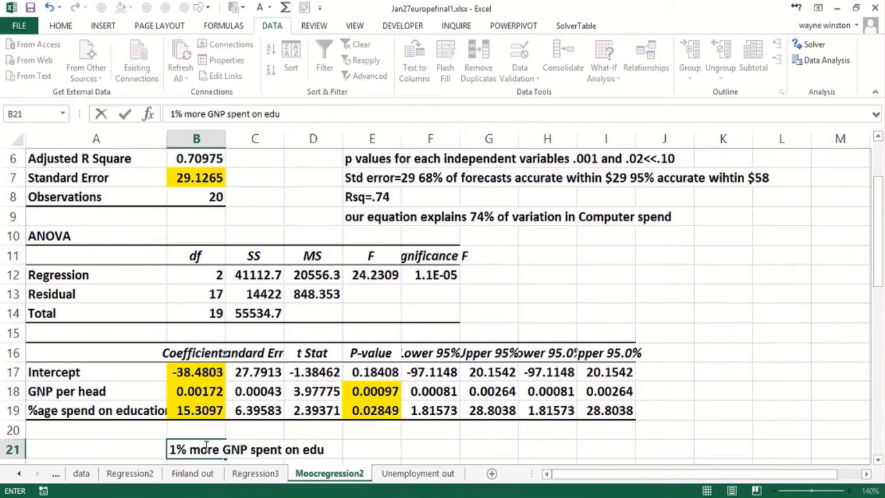
type("cation")
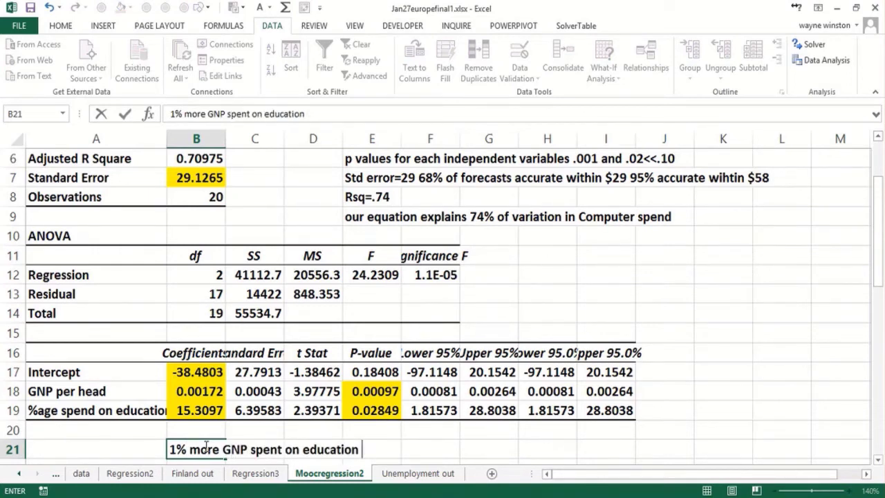
type(" yields")
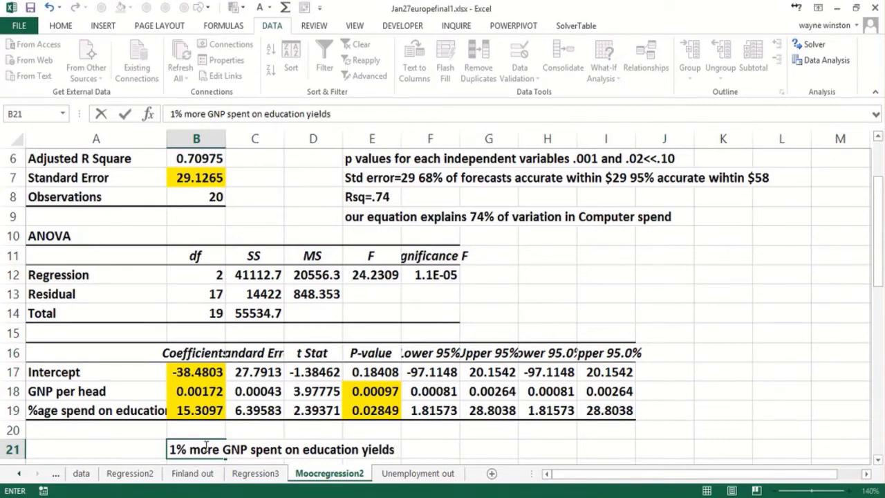
type(" $15 mo")
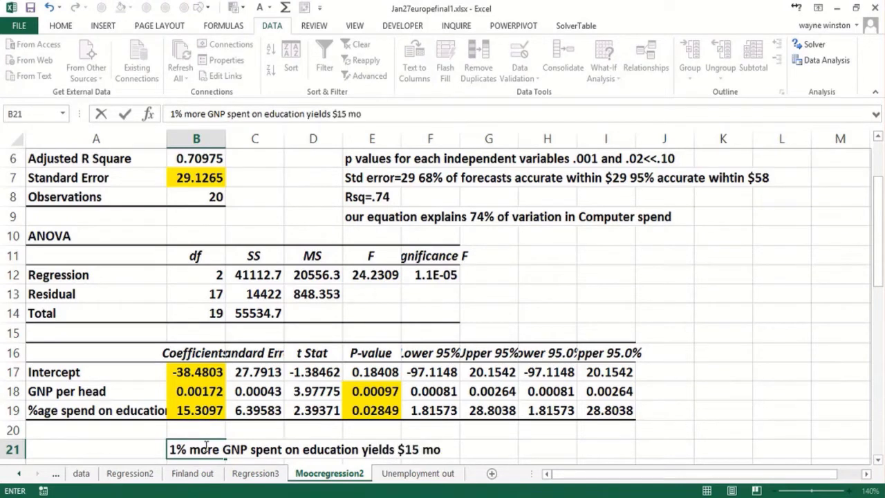
type("re on compute")
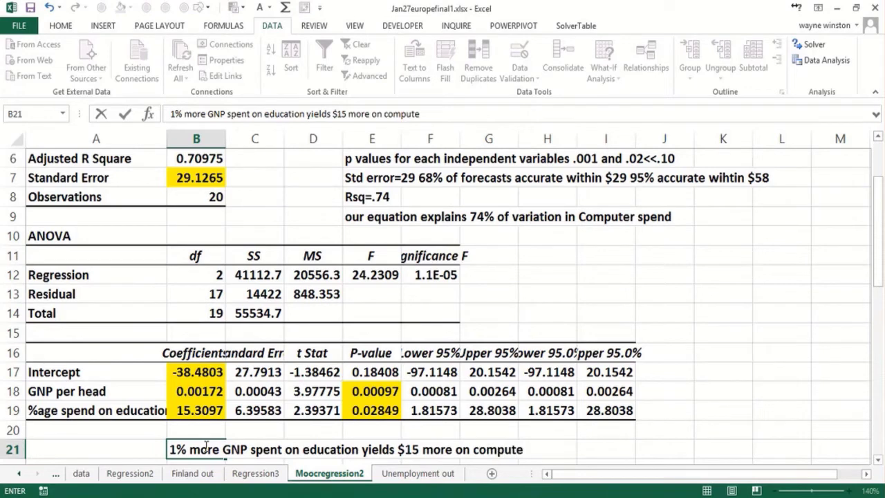
type("r spend")
key("Return")
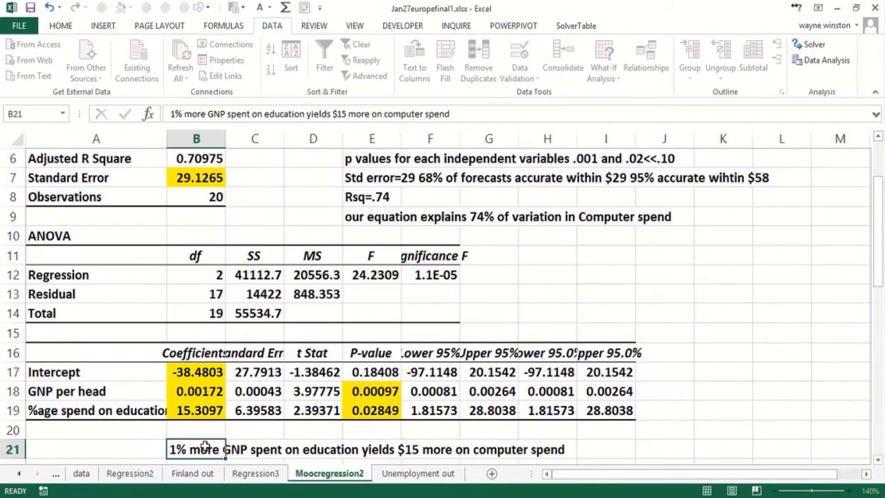
Calculate the effect of a 1000-unit increase in GNP per head in cell J18 with the formula =1000*B18.
left_click(211, 374)
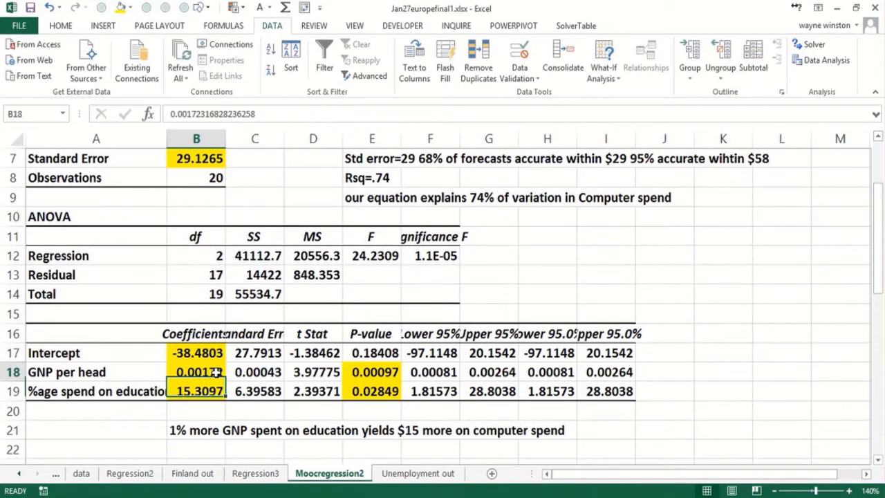
left_click(672, 372)
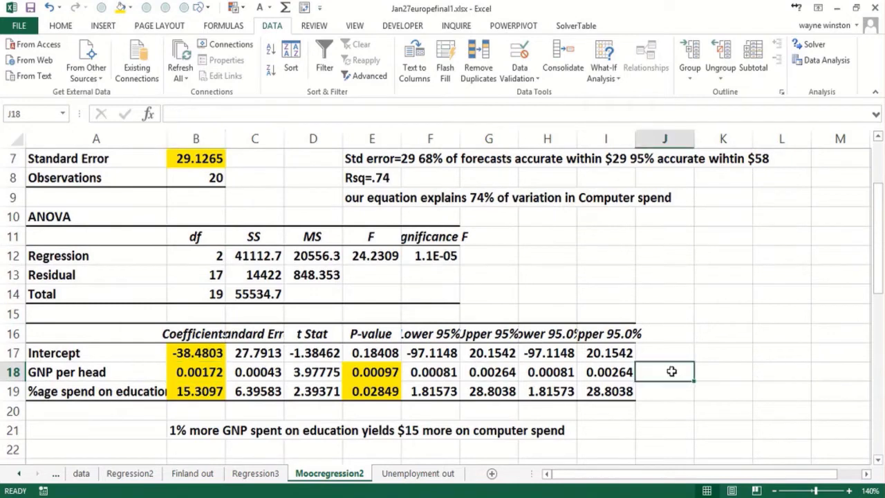
type("=10")
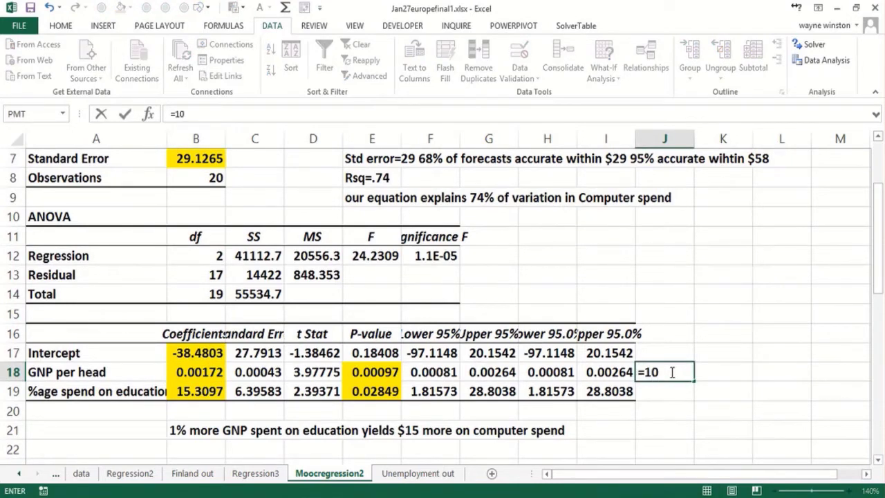
type("00*")
left_click(197, 368)
key("Return")
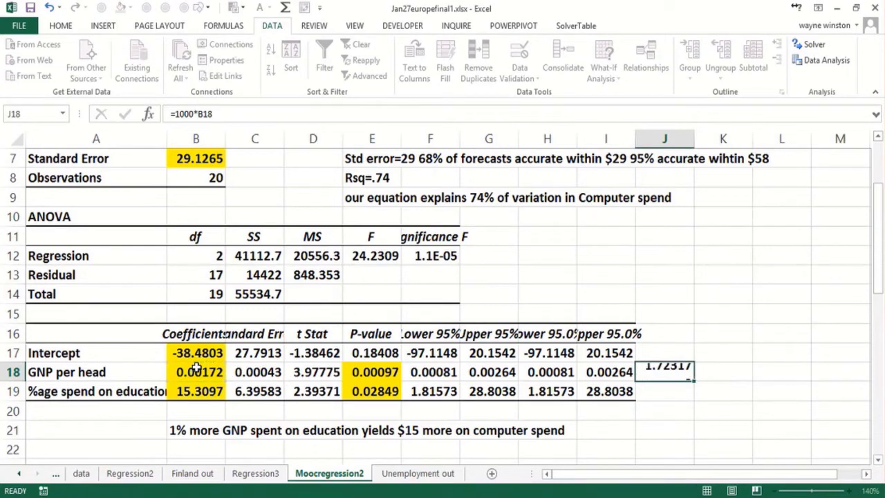
Enter the interpretation "$1000 in GNP increase means $1.72 more spend on computers per year" in cell B22.
left_click(200, 446)
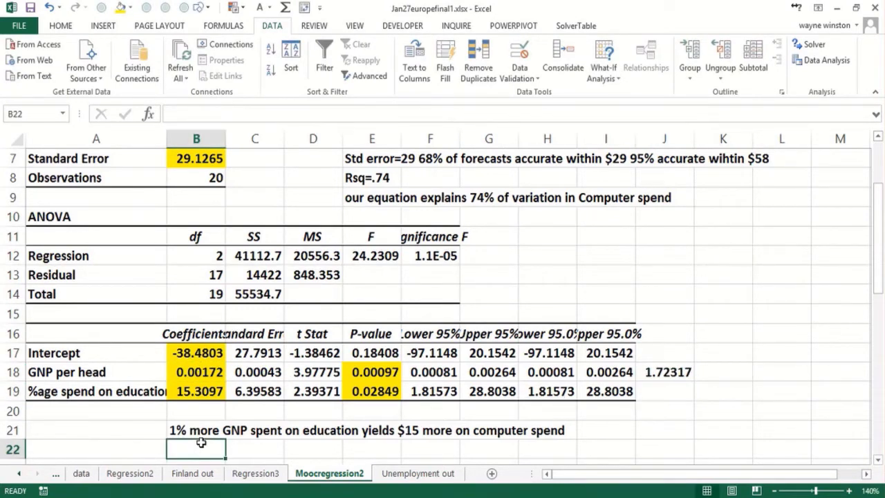
type("$1000")
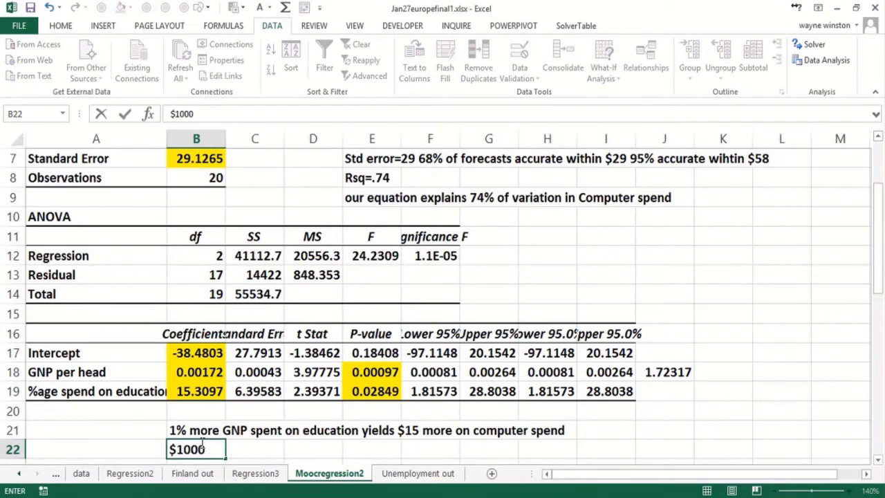
type(" in GNP")
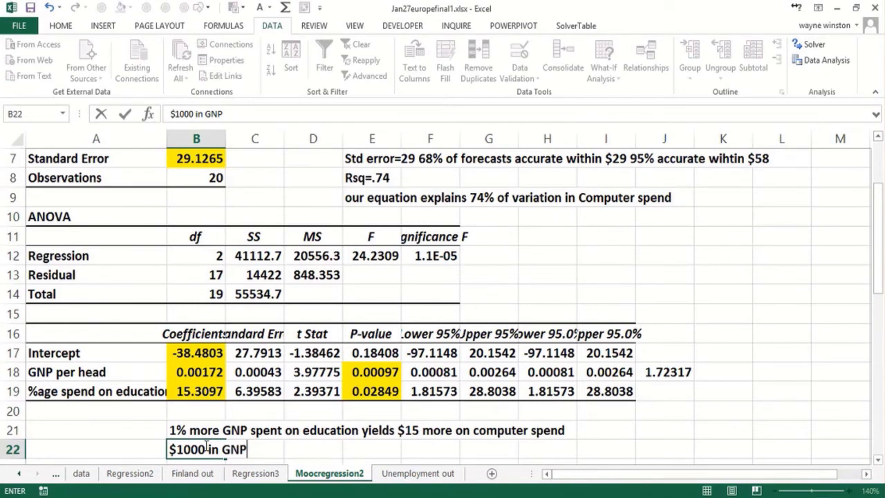
type("increa")
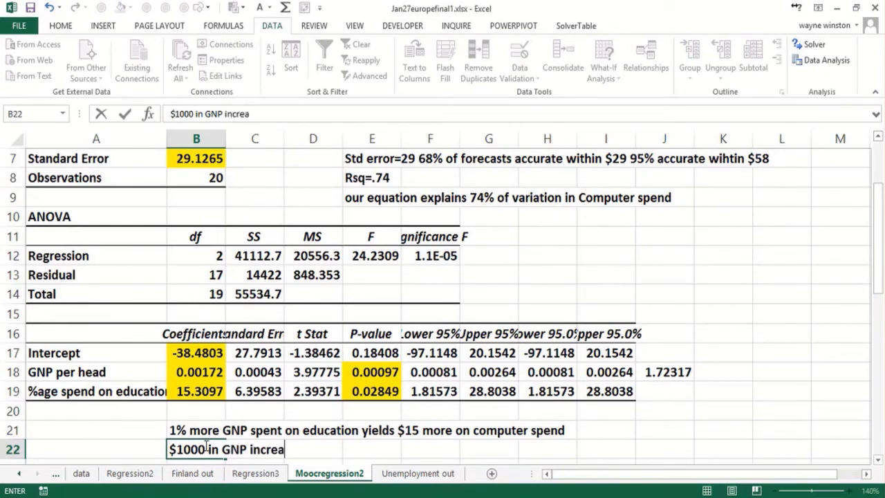
type("se means")
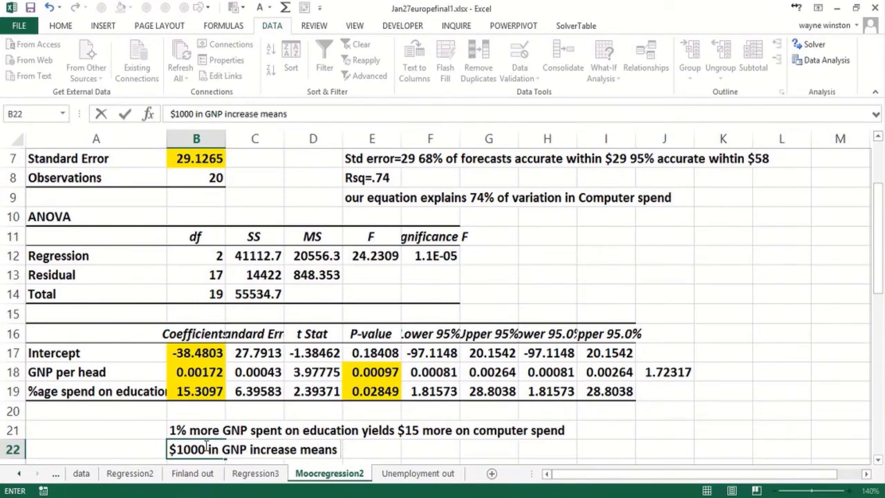
type(" $1.72 more s")
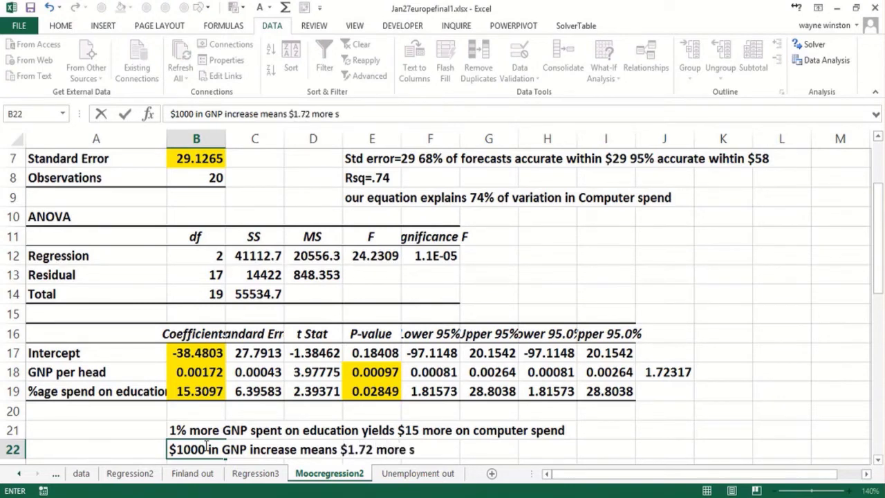
type("pend o")
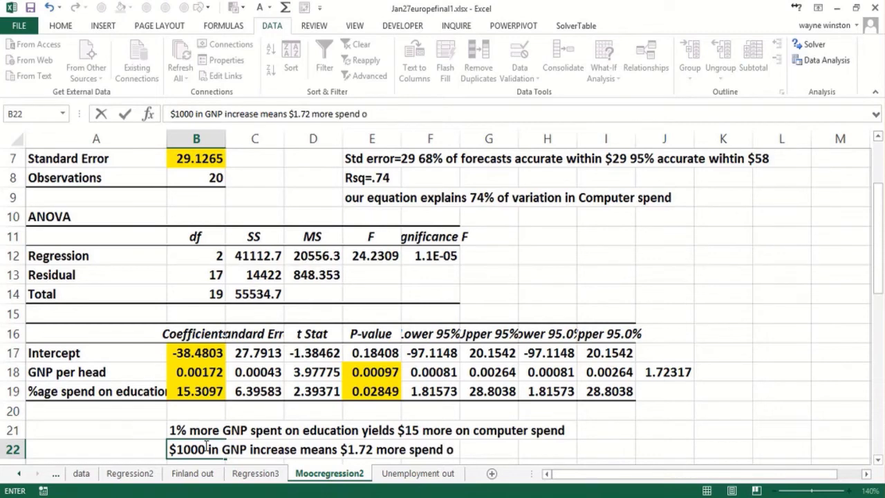
type("n compu")
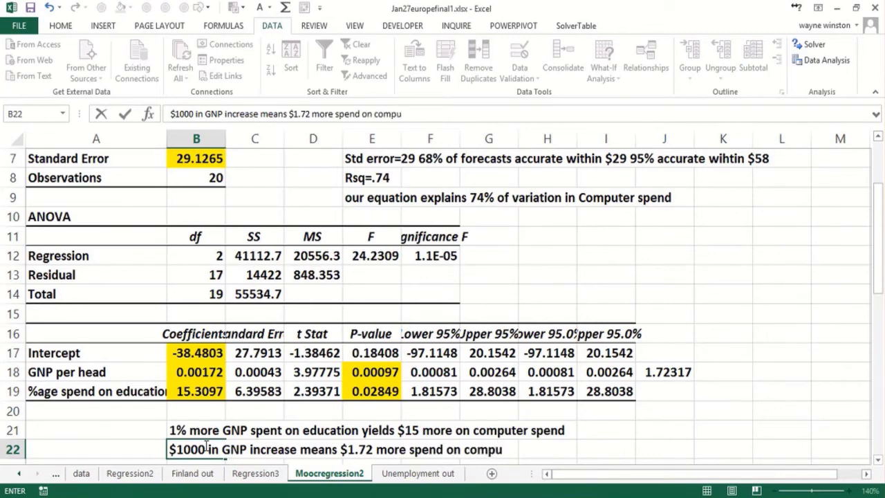
type("ters per ye")
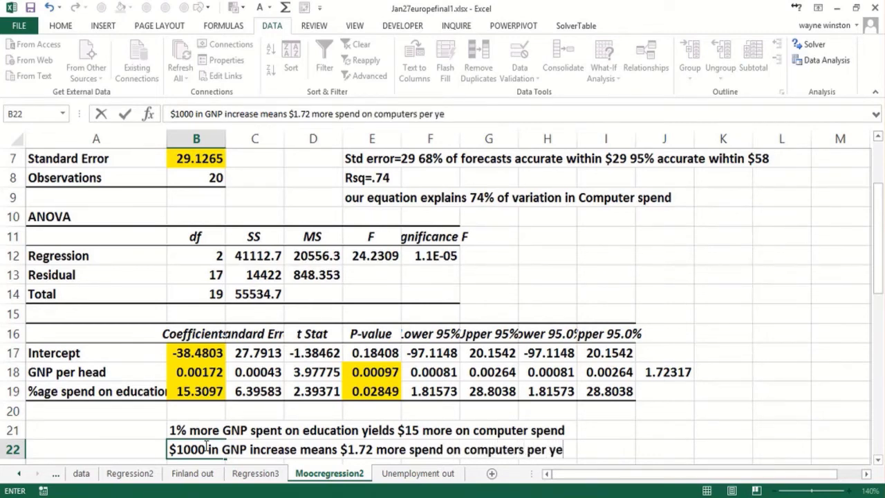
type("ar")
key("Return")
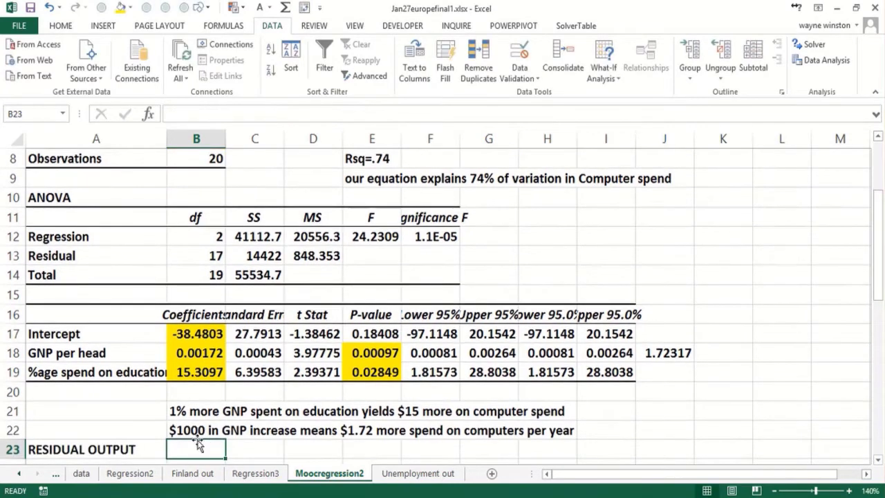
Review the regression notes beside the summary output, including the standard error and R-squared notes in E7 and E8.
scroll(296, 206, "up", 3)
left_click(297, 205)
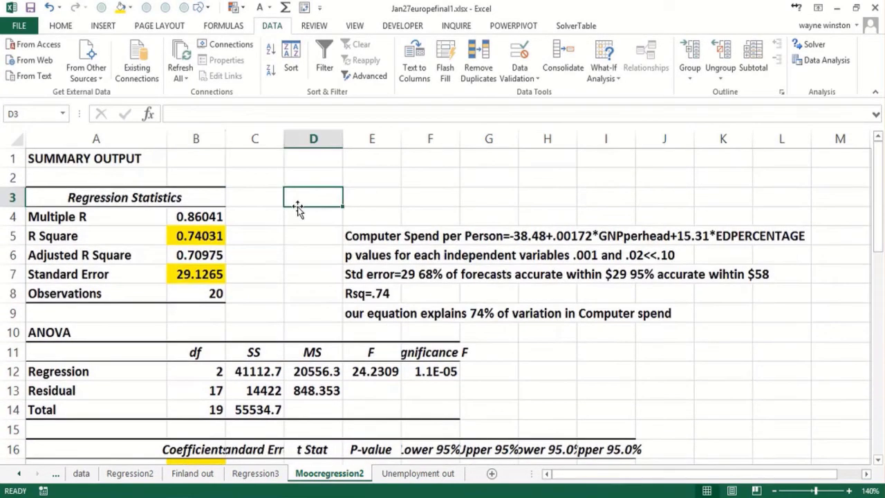
left_click(520, 274)
left_click(359, 274)
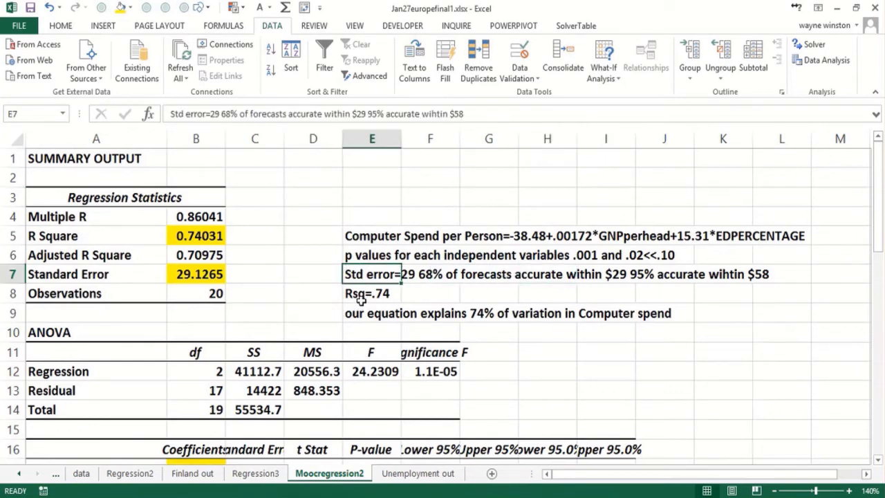
left_click(361, 296)
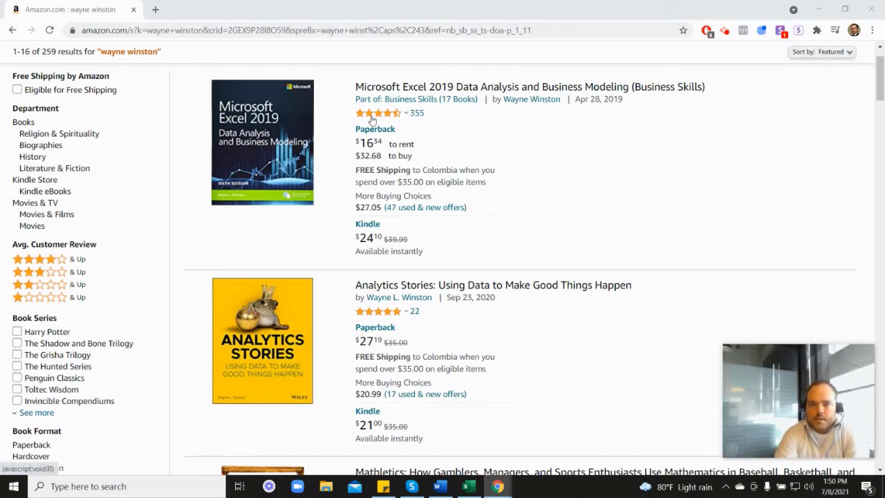
Look through the Amazon book search results in the browser, including the Marketing Analytics and Analytics Stories listings.
mouse_move(379, 120)
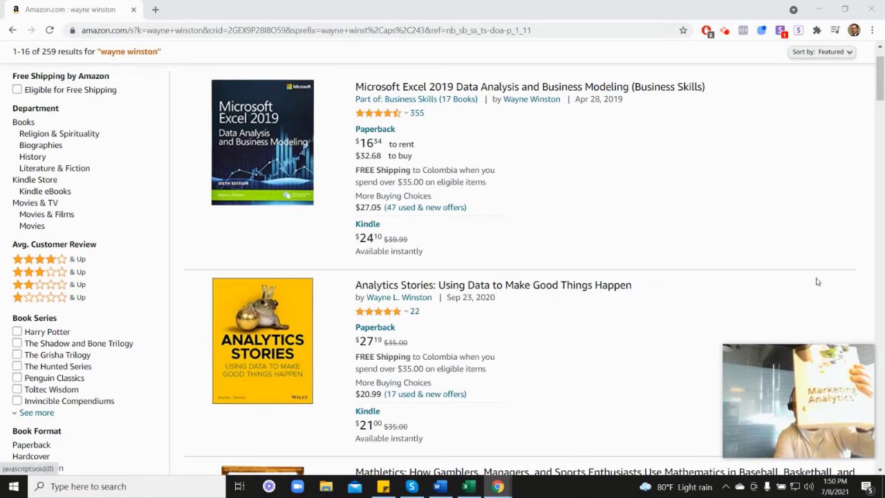
scroll(773, 274, "down", 6)
scroll(430, 337, "down", 1)
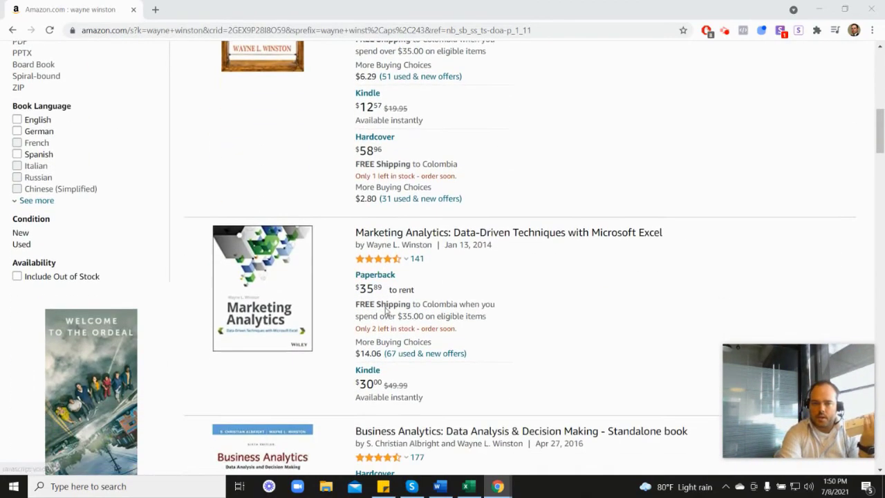
mouse_move(391, 258)
scroll(515, 264, "up", 3)
scroll(514, 263, "up", 3)
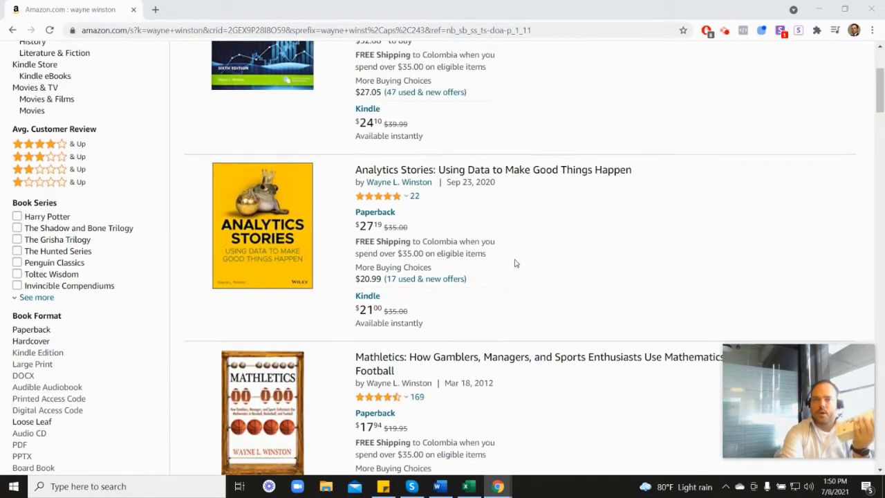